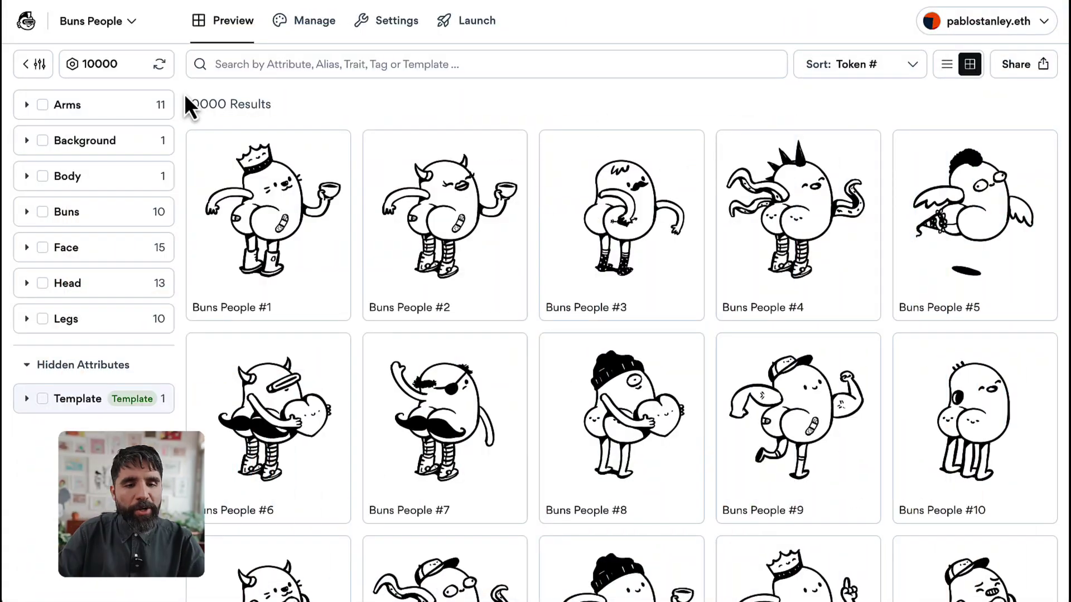
Look over the collection's attribute, settings and launch pages, then return to the preview grid
click(316, 23)
click(233, 26)
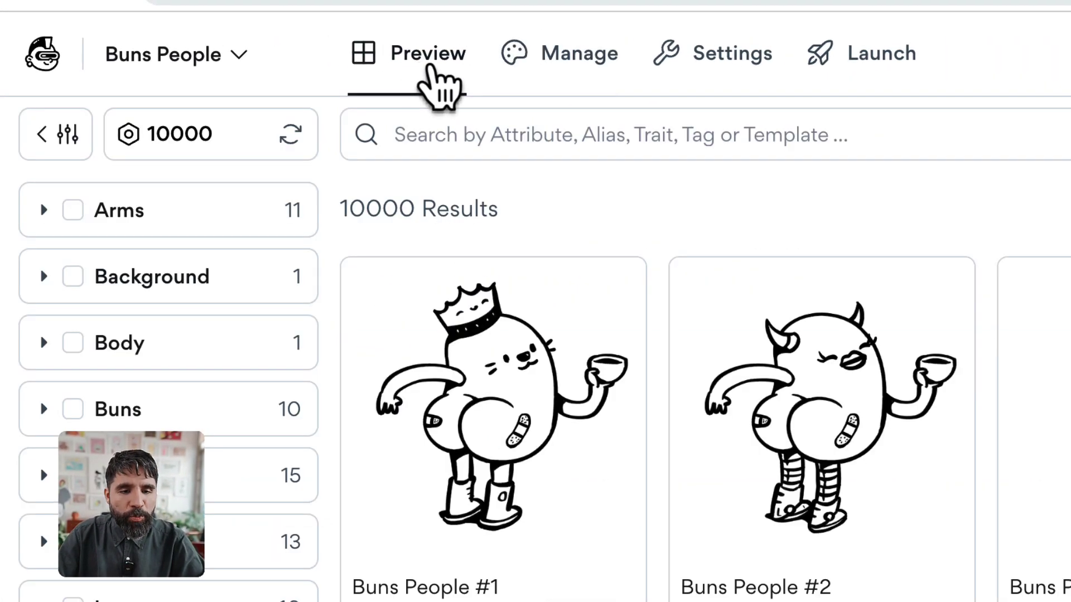
click(555, 56)
click(716, 58)
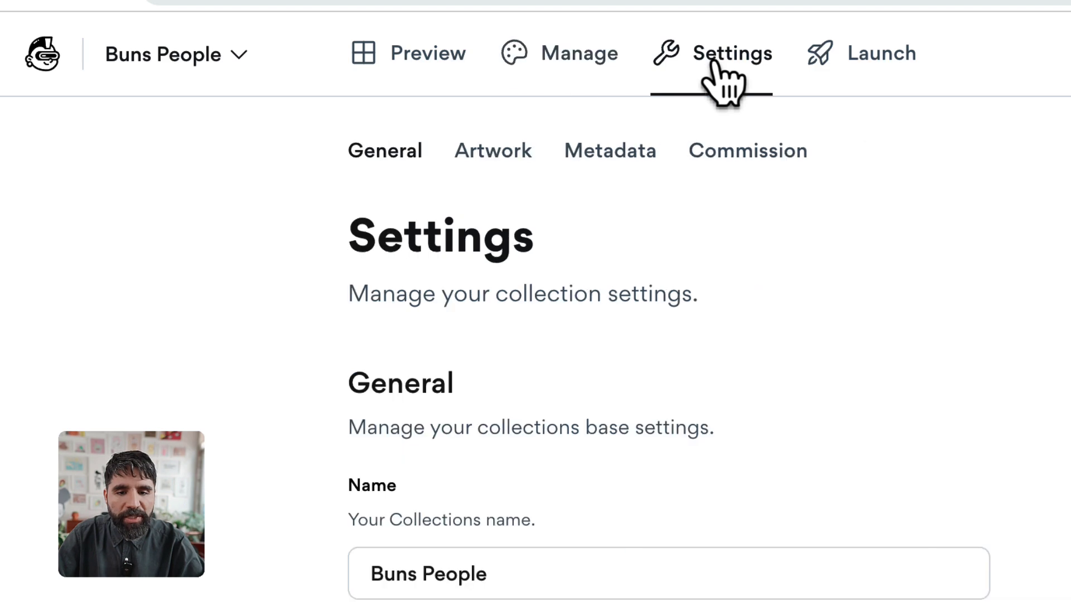
click(845, 70)
click(438, 64)
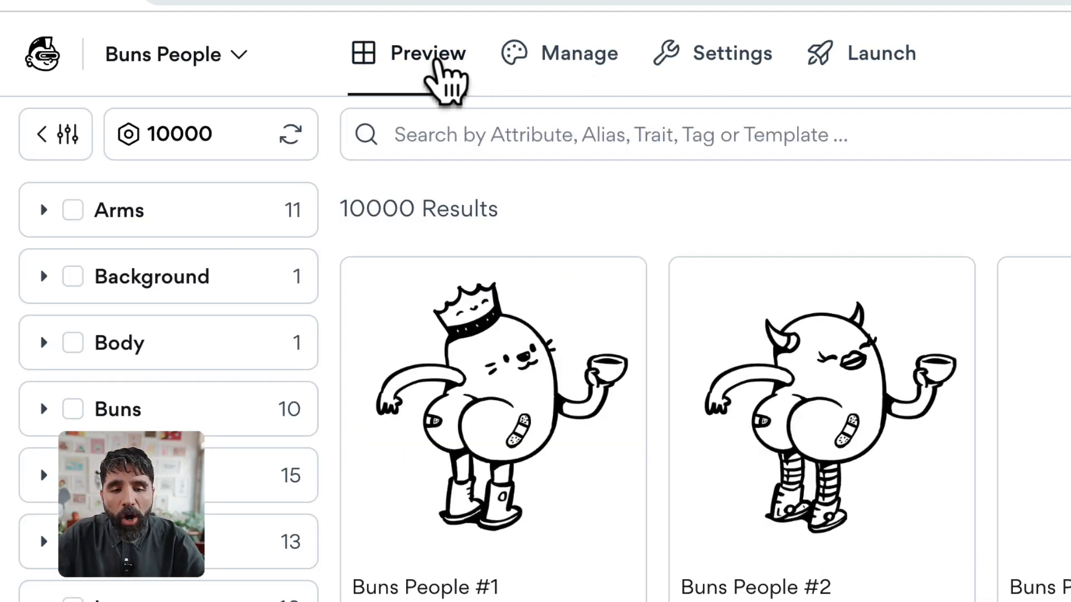
Expand the Background, Body and Buns trait filter groups, leaving Arms collapsed
click(210, 226)
click(211, 227)
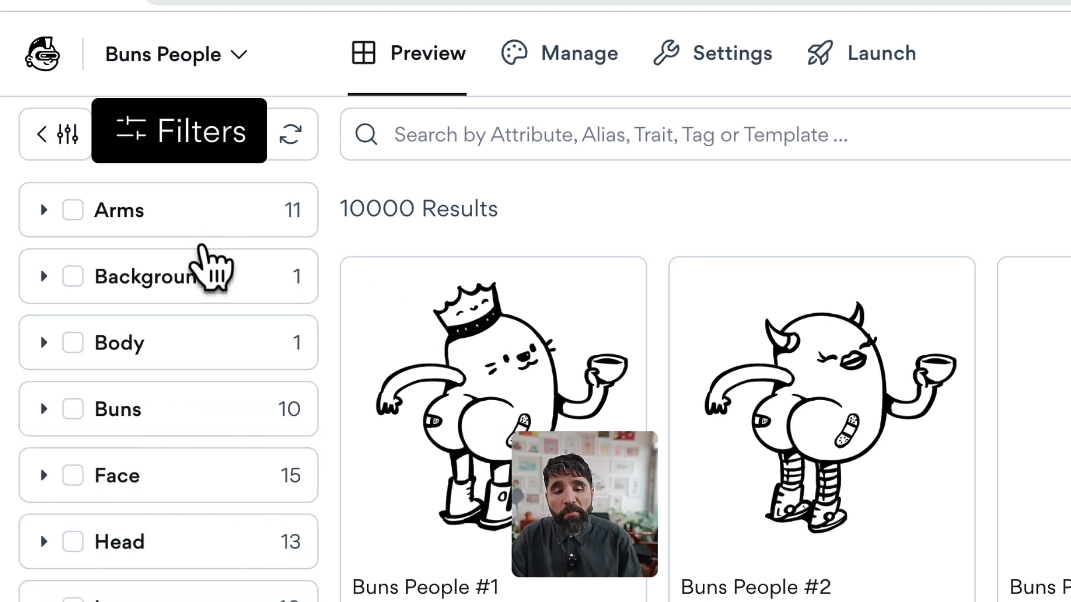
click(209, 294)
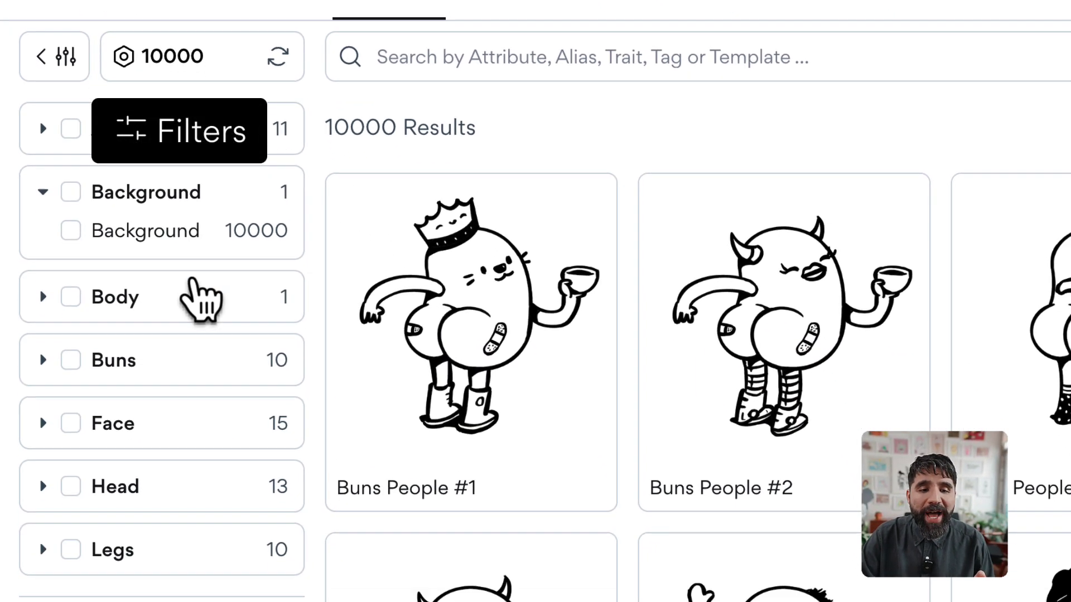
click(194, 280)
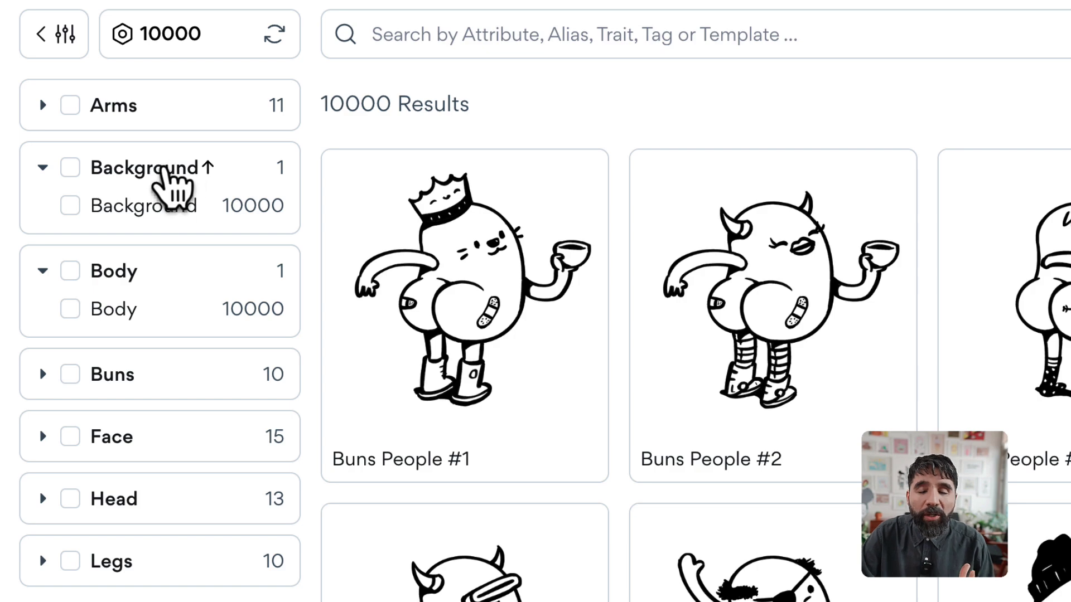
click(129, 374)
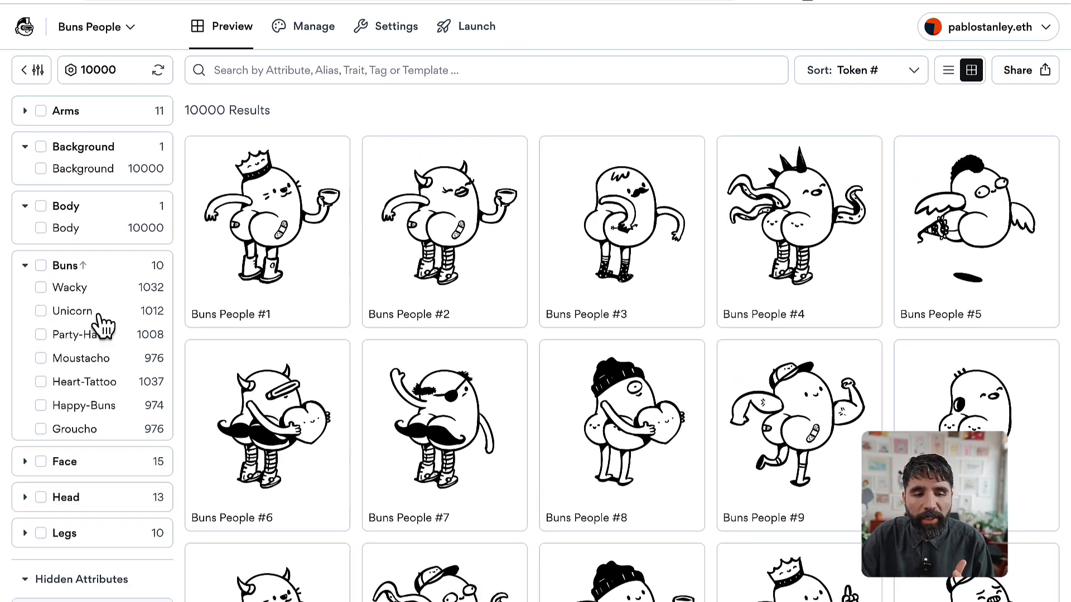
Try the Wacky, Party-Hat and Unicorn buns filters, then remove each to show all 10000 tokens
click(41, 288)
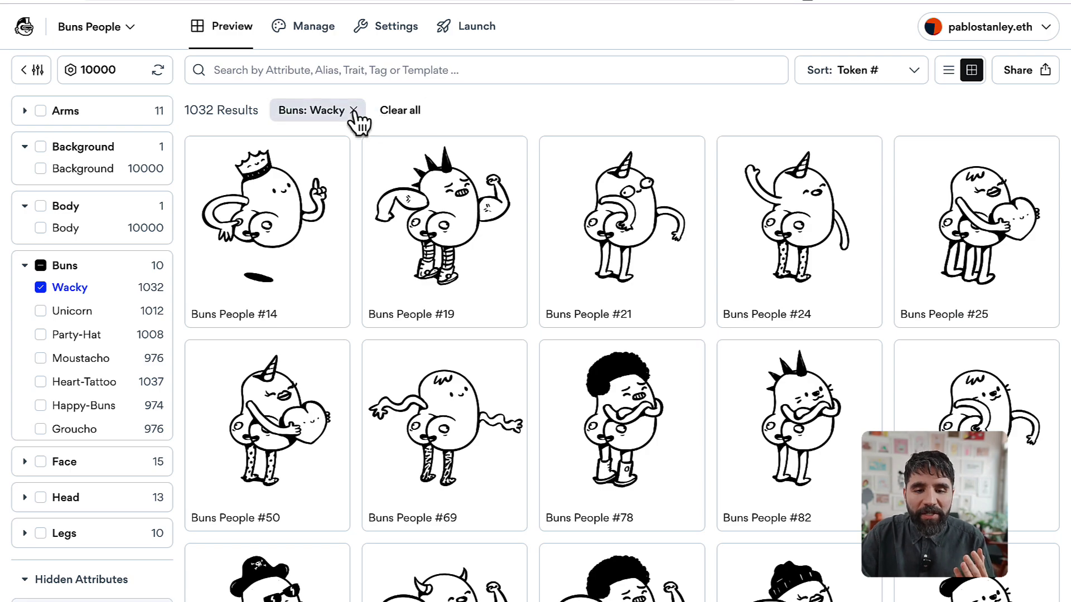
click(353, 109)
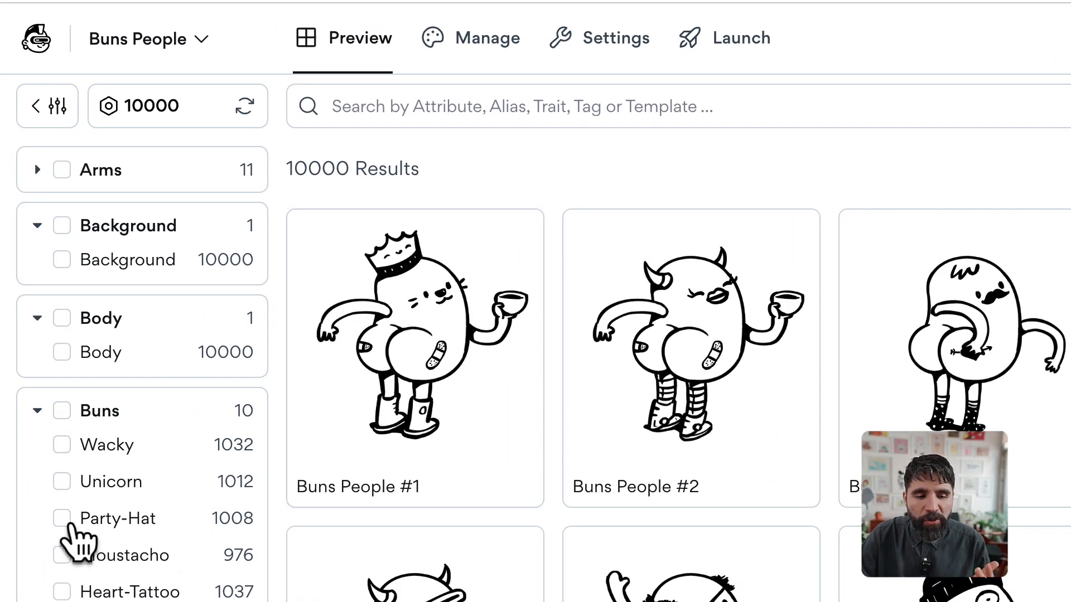
click(61, 518)
click(61, 481)
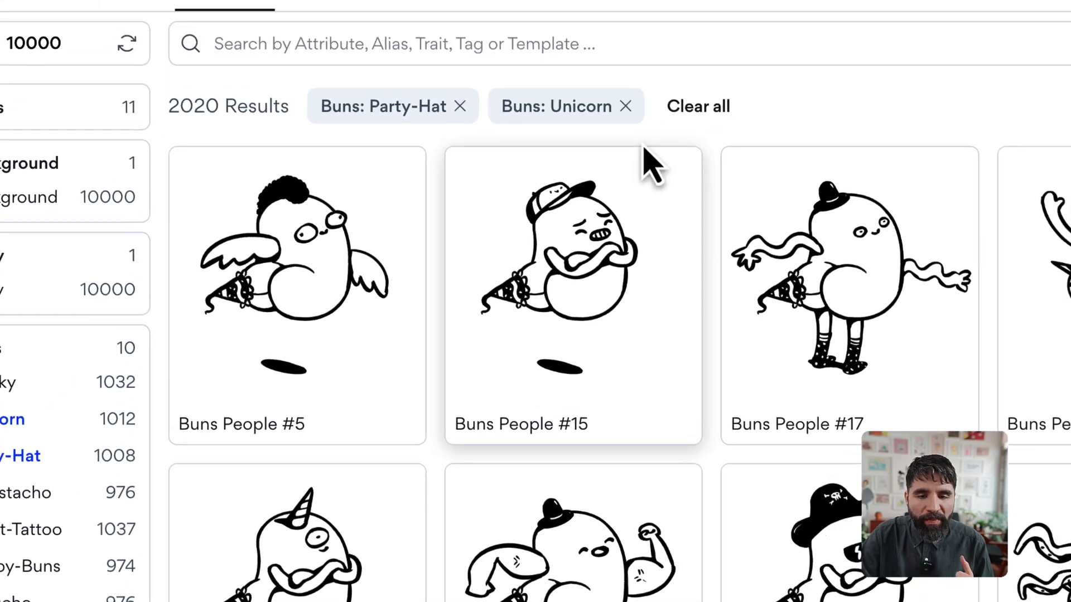
click(560, 169)
click(385, 137)
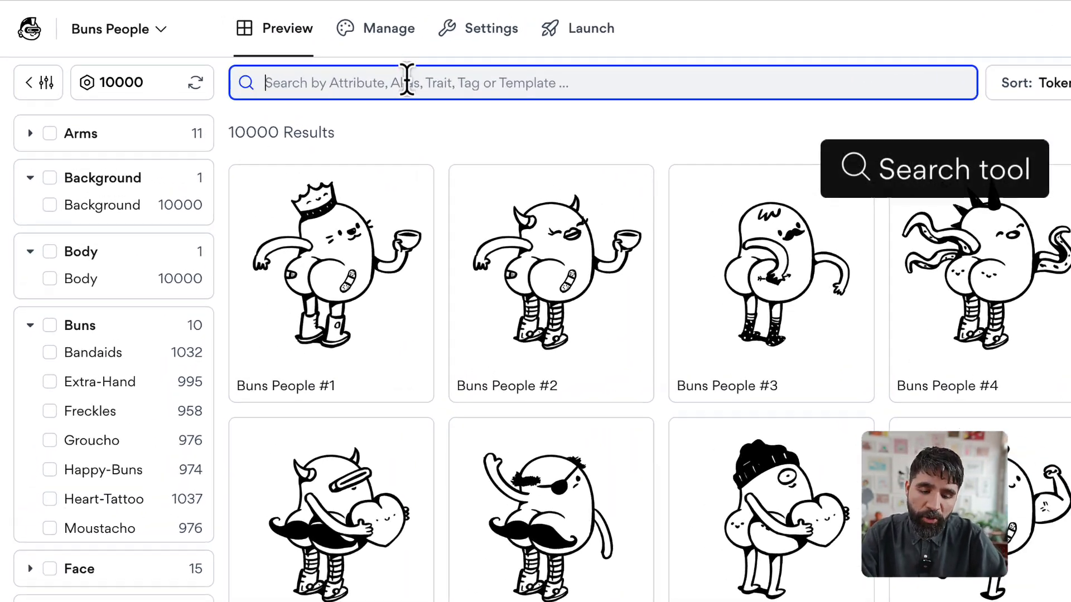
Search the token grid for 'wac' and scroll through the matches
text(wacky)
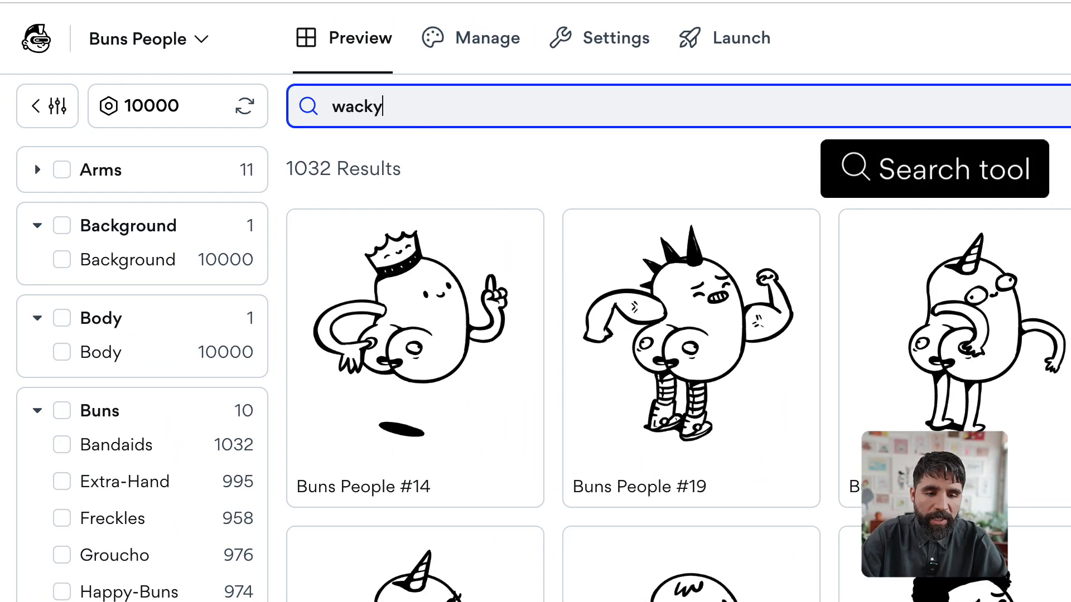
scroll(509, 105, down, 5)
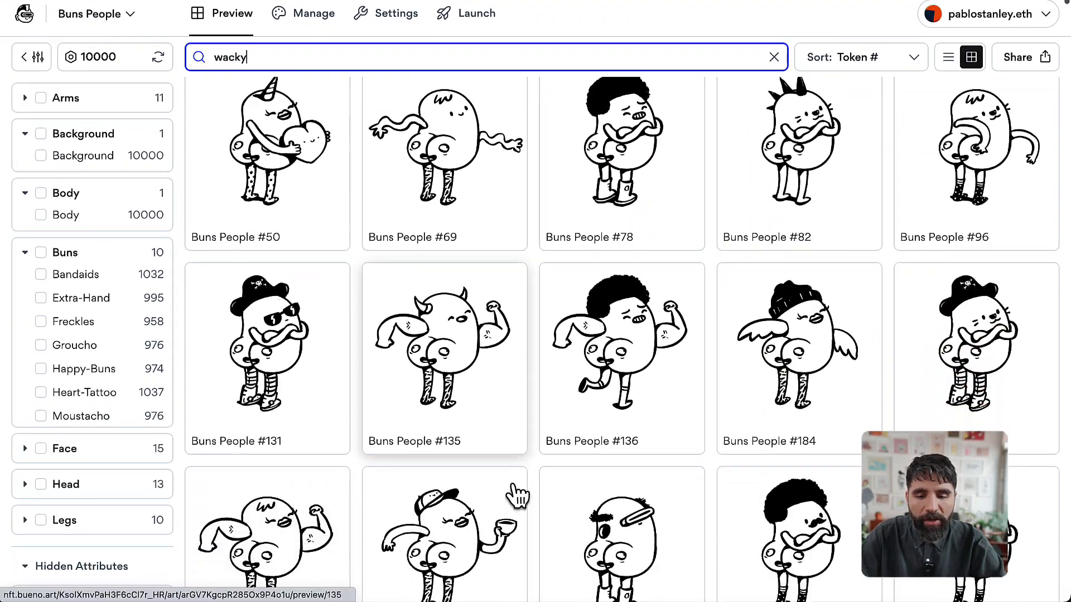
scroll(535, 457, down, 3)
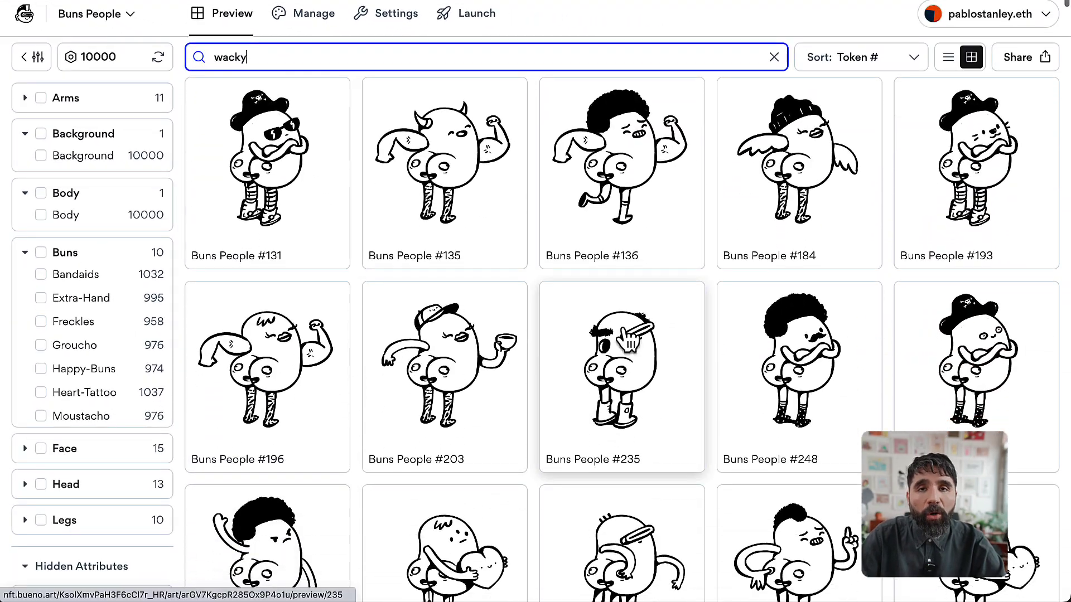
scroll(610, 335, down, 5)
scroll(297, 114, up, 15)
scroll(296, 113, down, 1)
Replace the search with 'crown' and browse the 790 crowned results
key(ctrl+a)
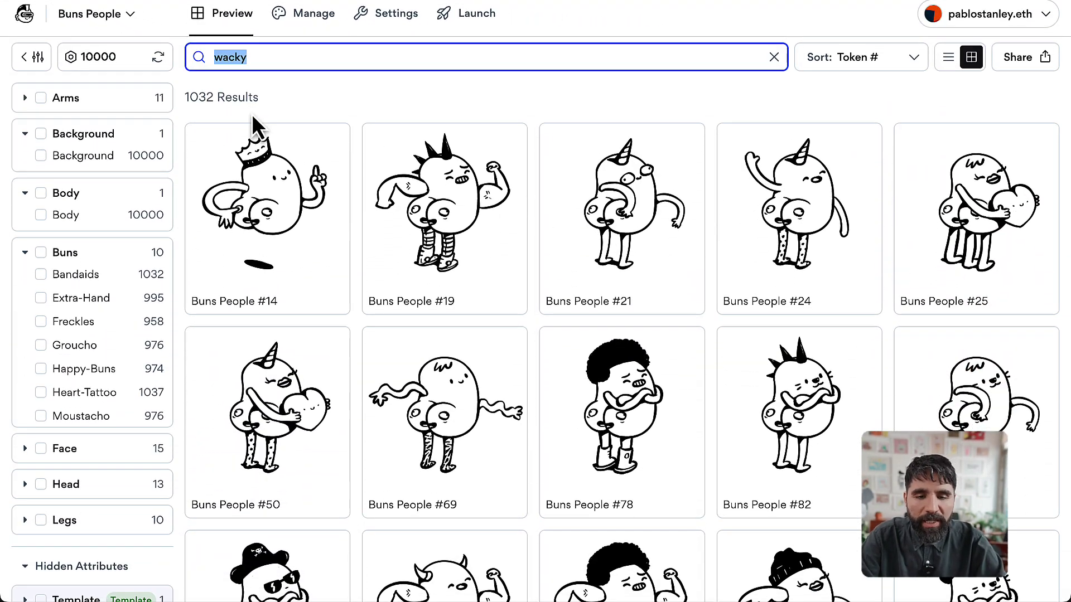
text(crown)
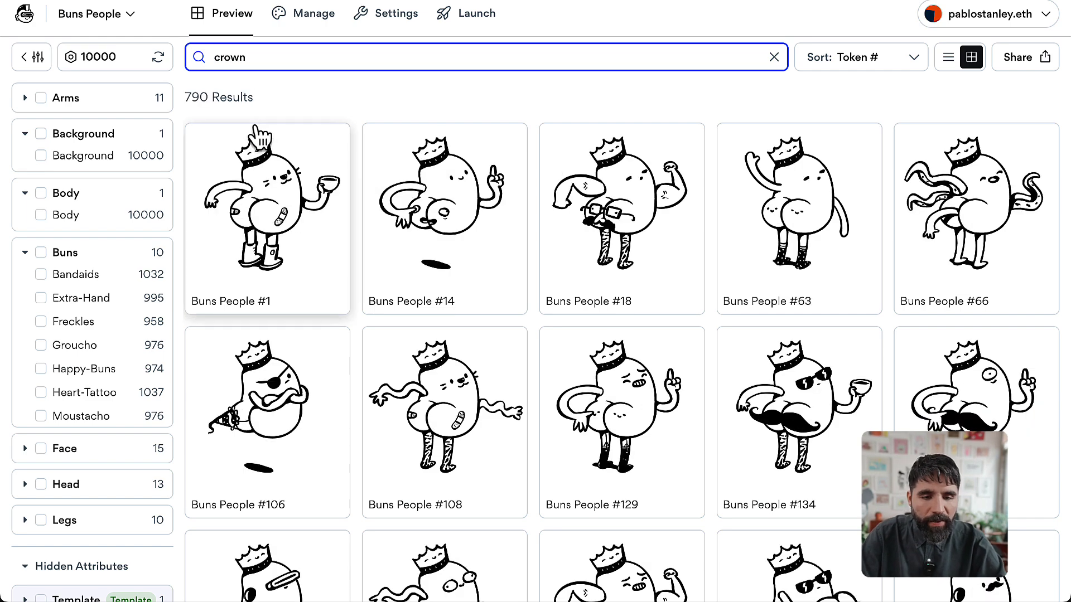
scroll(429, 371, down, 4)
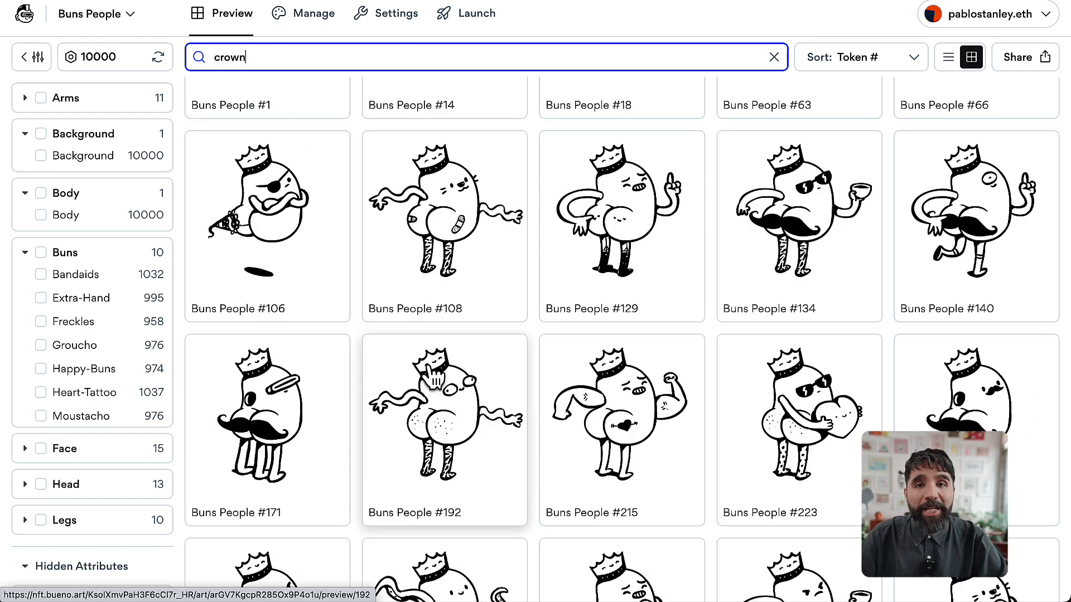
scroll(432, 376, down, 5)
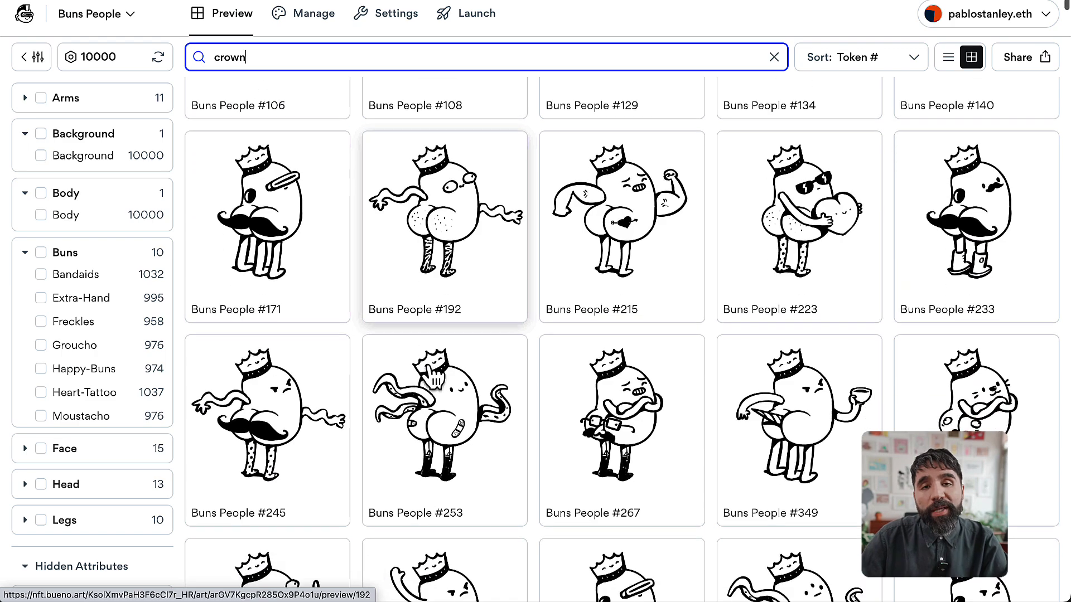
scroll(432, 379, up, 10)
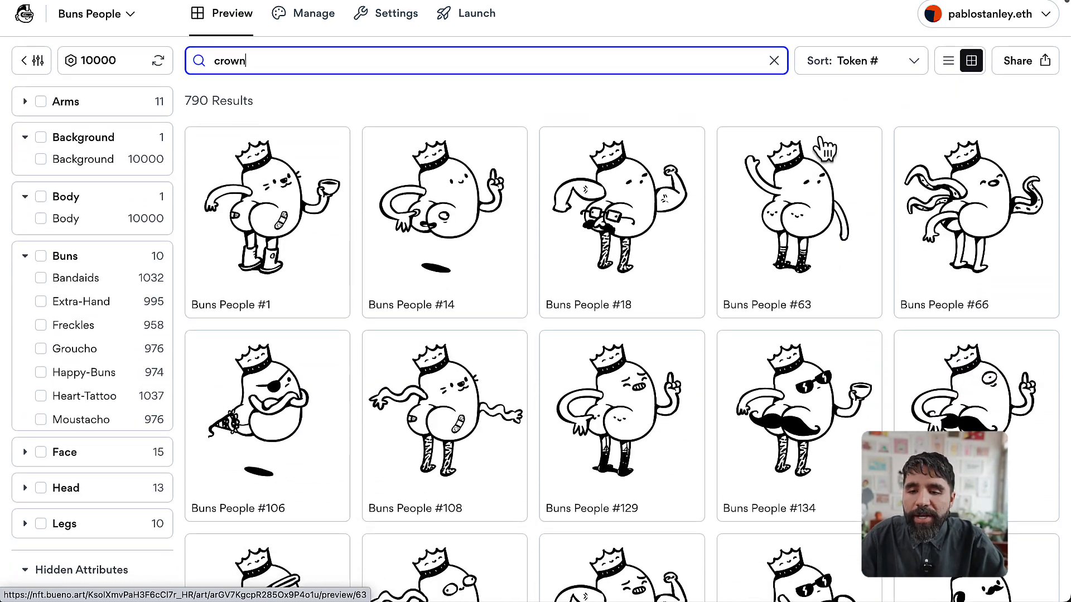
click(789, 91)
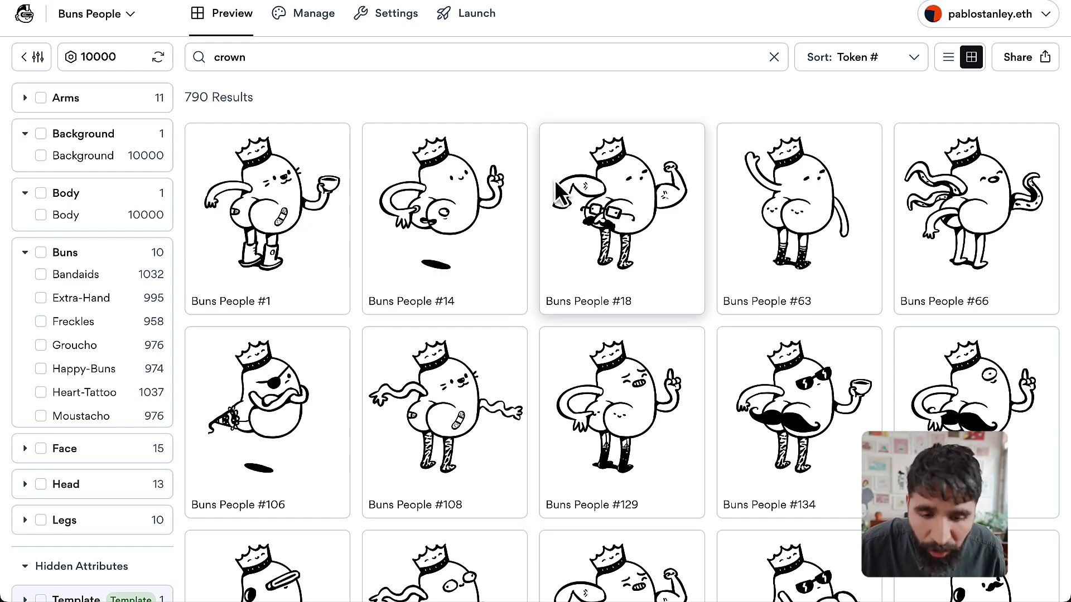
Open Buns People #14's details and step to #1 and back
click(474, 196)
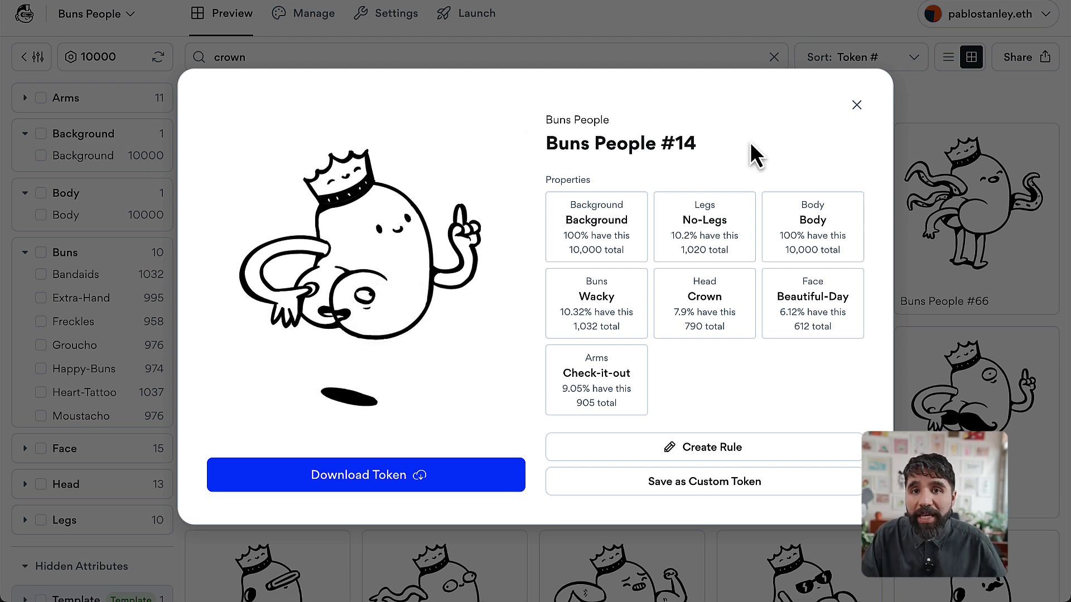
key(Left)
key(Right)
key(Right)
key(Right)
key(Right)
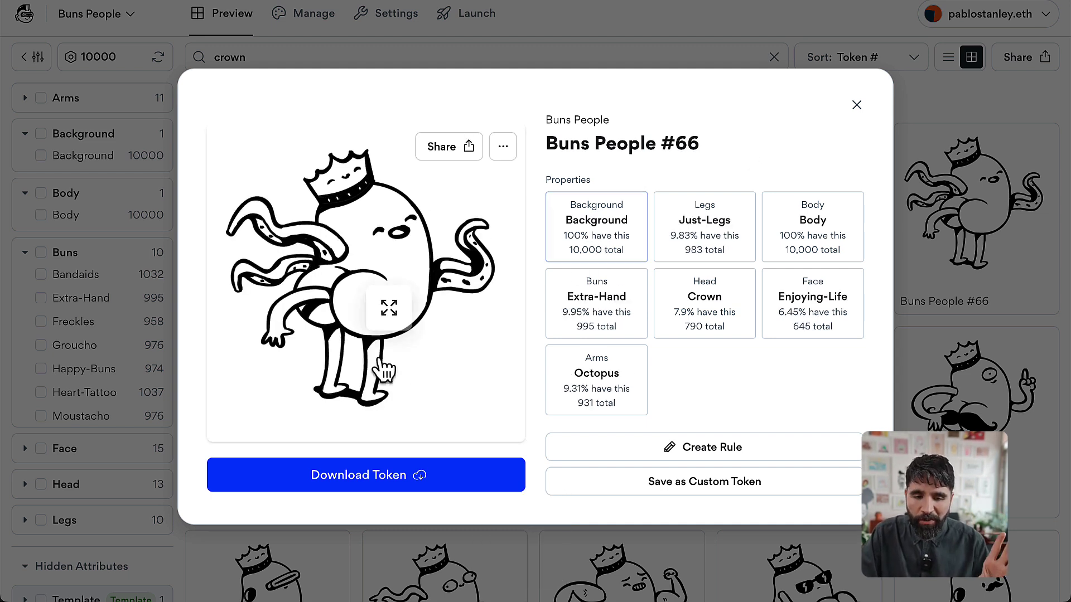
View the token artwork full-screen and step through the next three crowned tokens
click(389, 310)
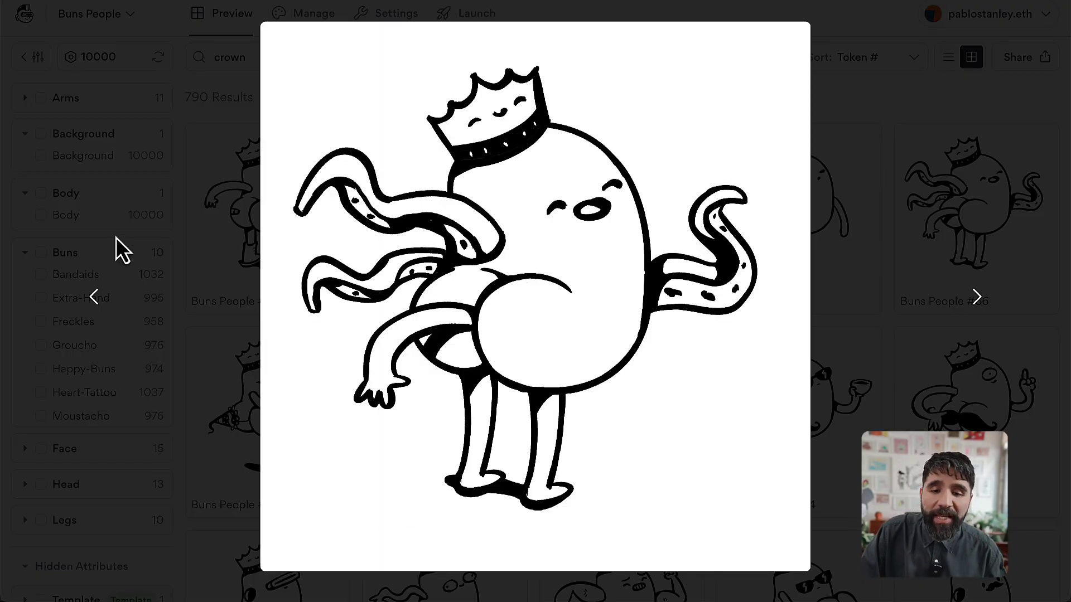
key(Right)
key(Right)
key(Right)
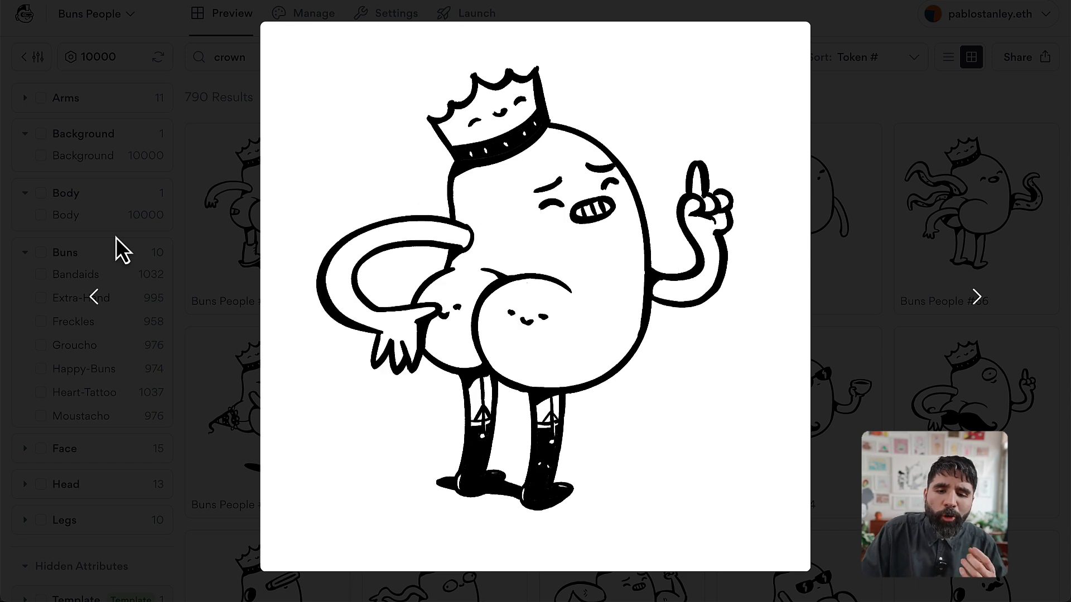
key(Right)
key(Right)
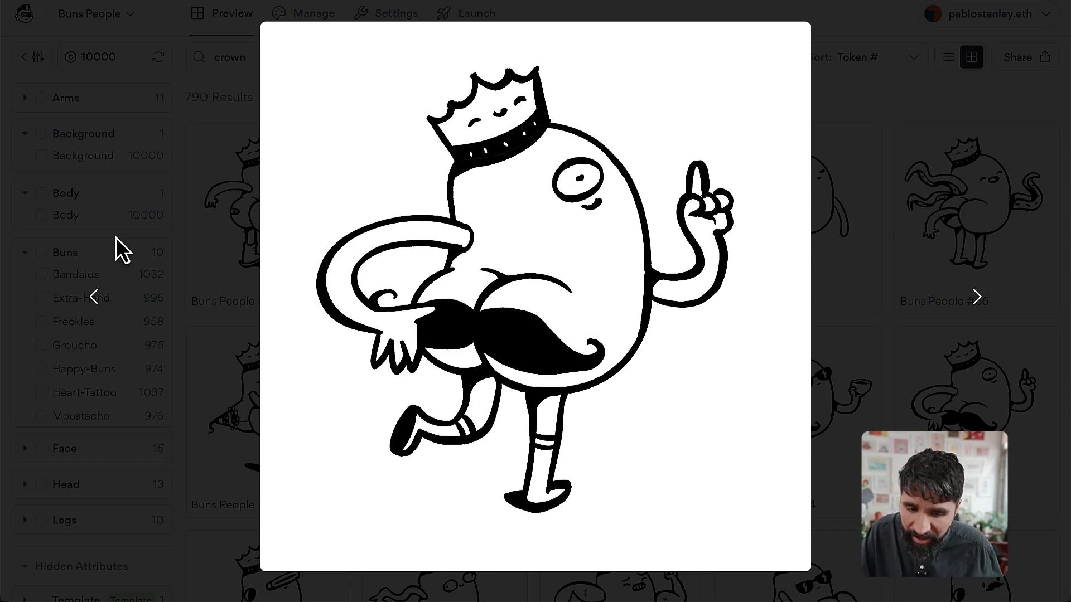
key(Right)
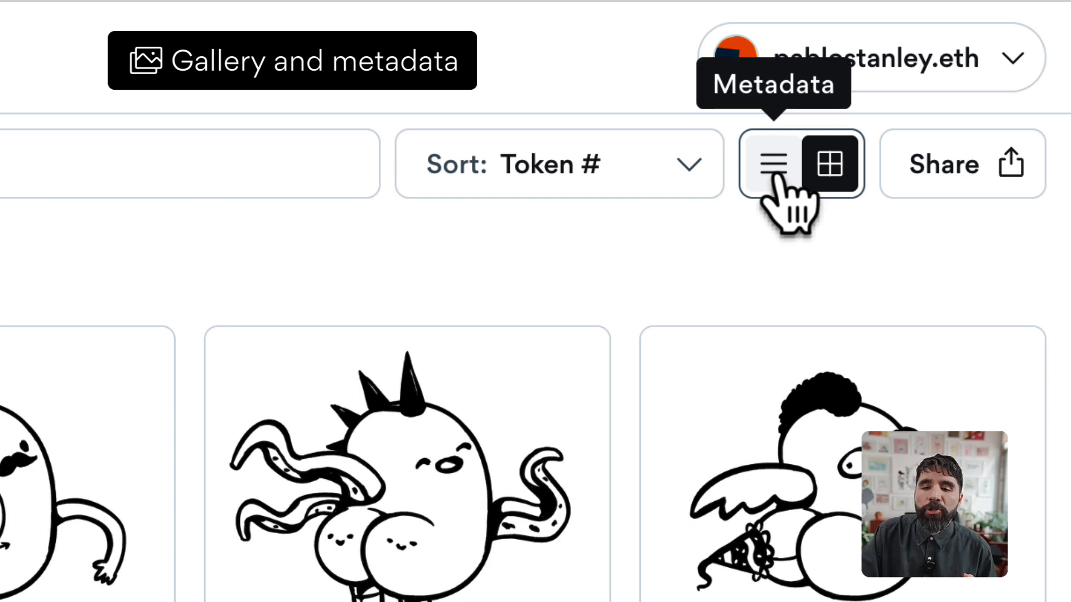
Show the metadata table of trait counts with Arms sorted by quantity, highest first
click(776, 177)
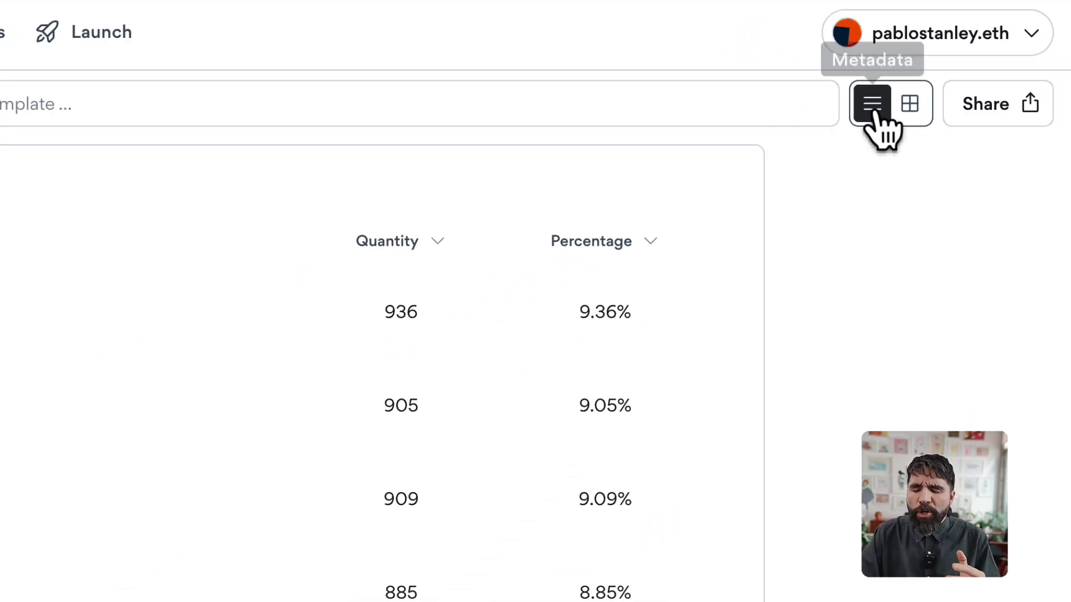
click(237, 104)
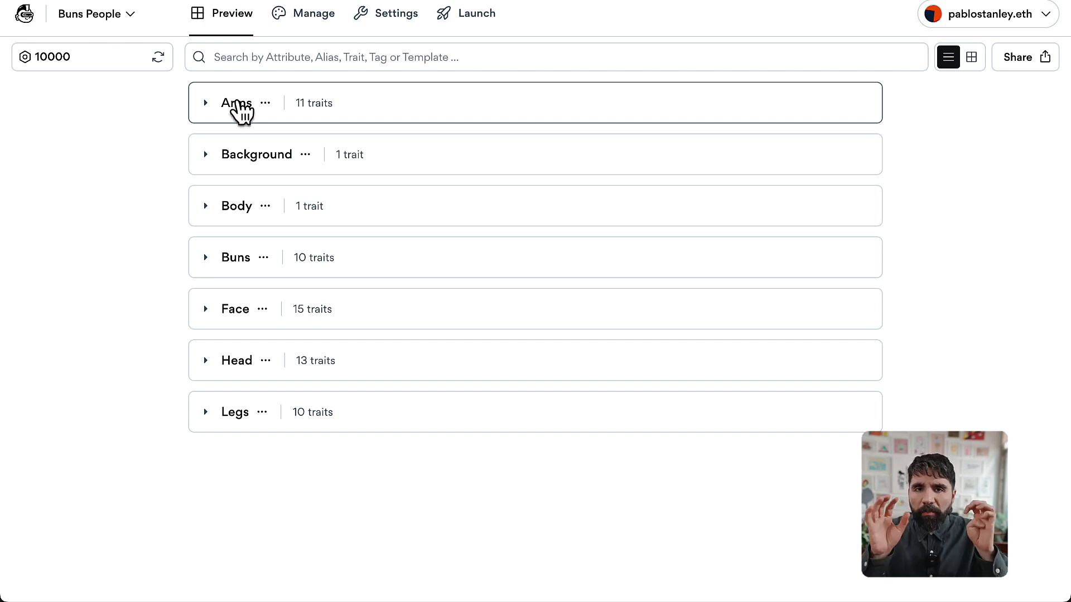
click(237, 103)
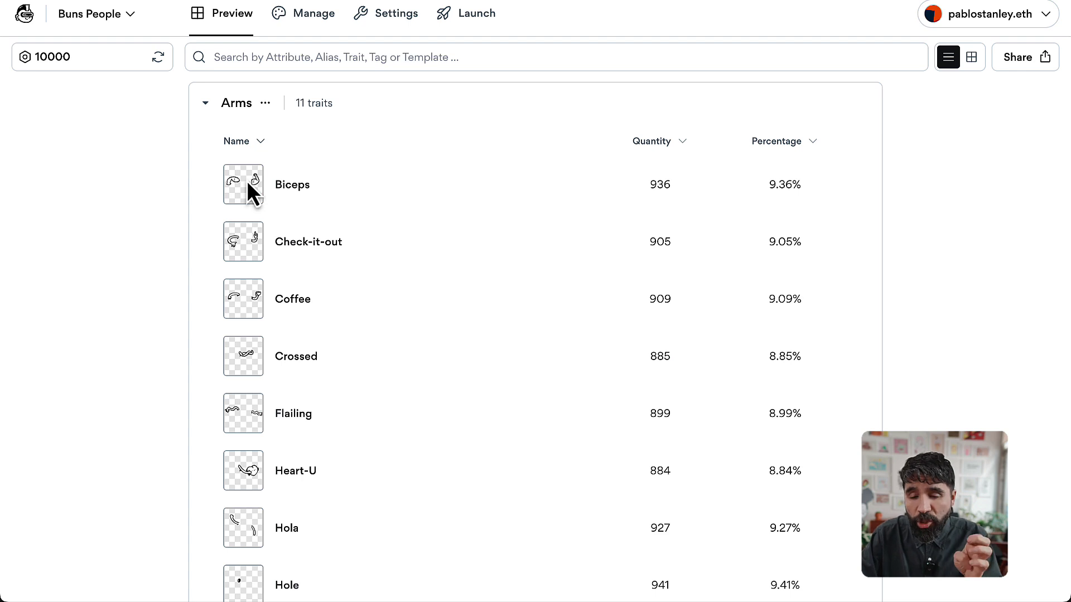
click(673, 146)
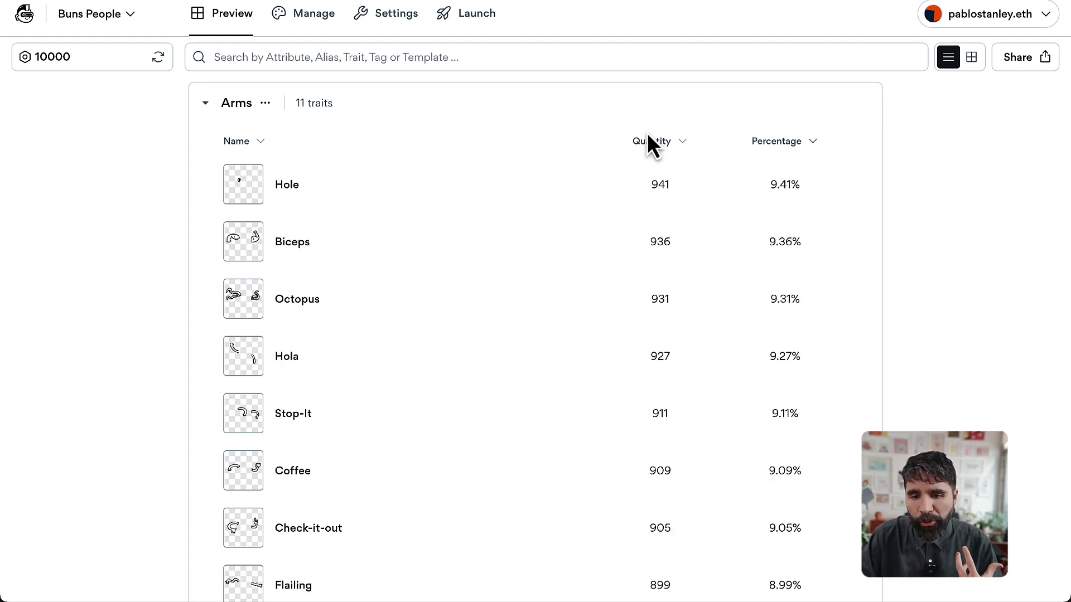
Collapse the Arms, Background and Body groups and expand the Buns trait group
click(209, 106)
click(255, 157)
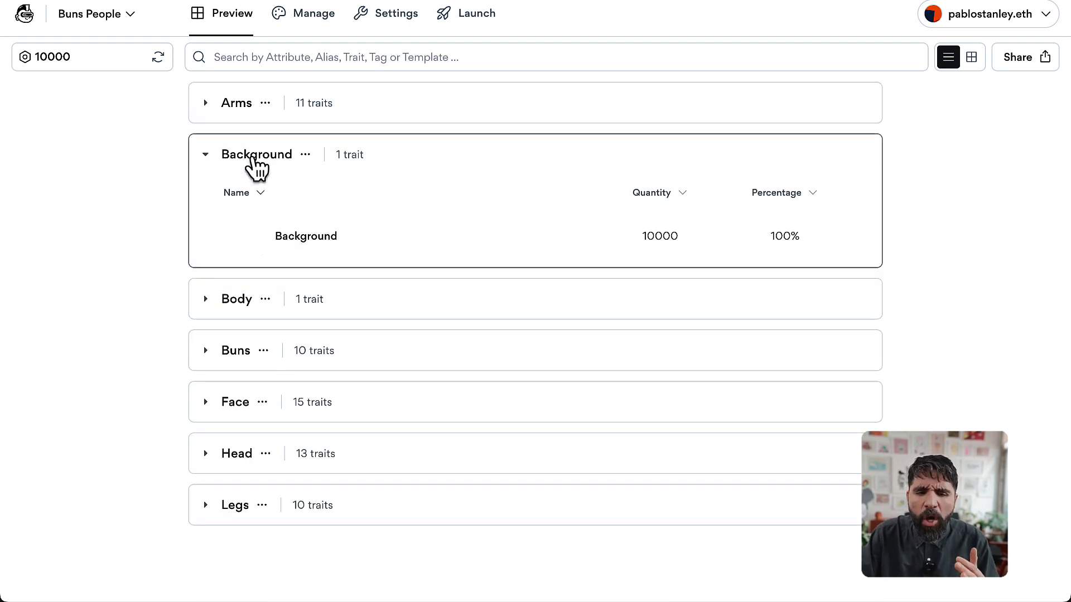
click(256, 162)
click(240, 209)
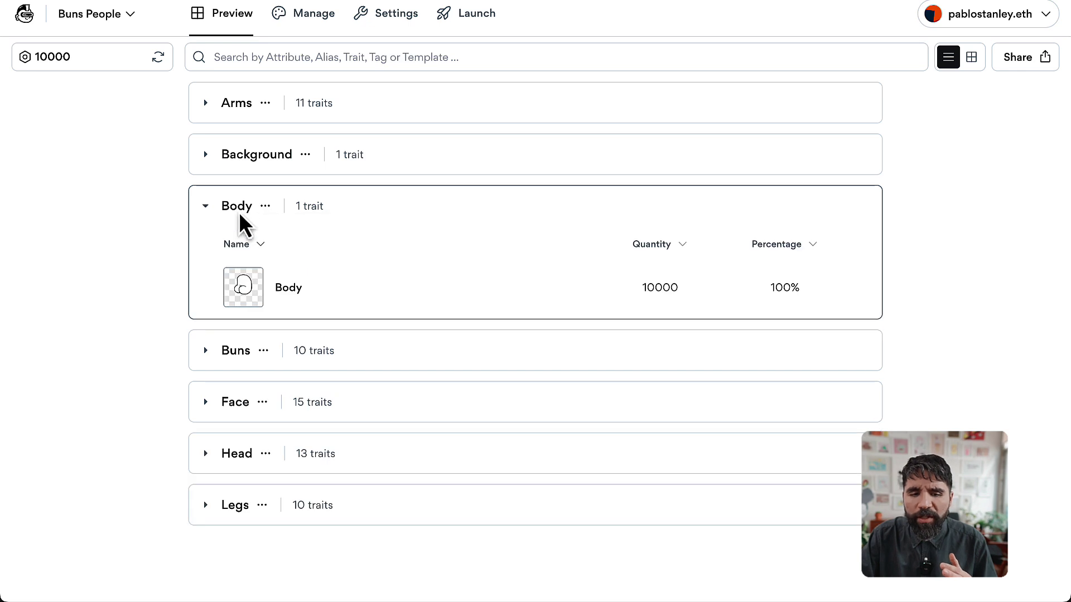
click(246, 219)
click(246, 260)
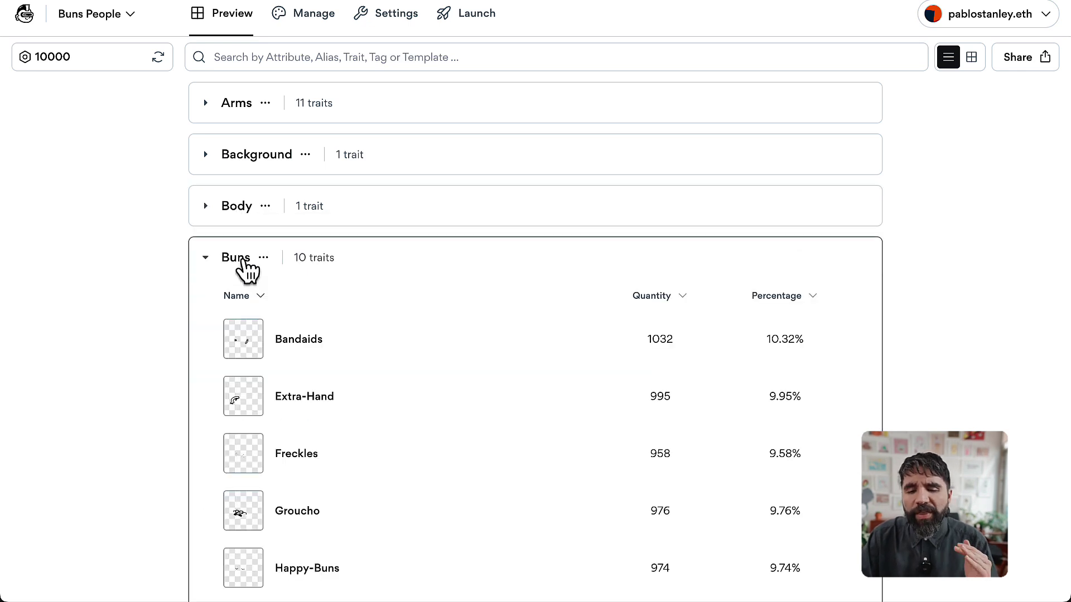
scroll(597, 215, down, 3)
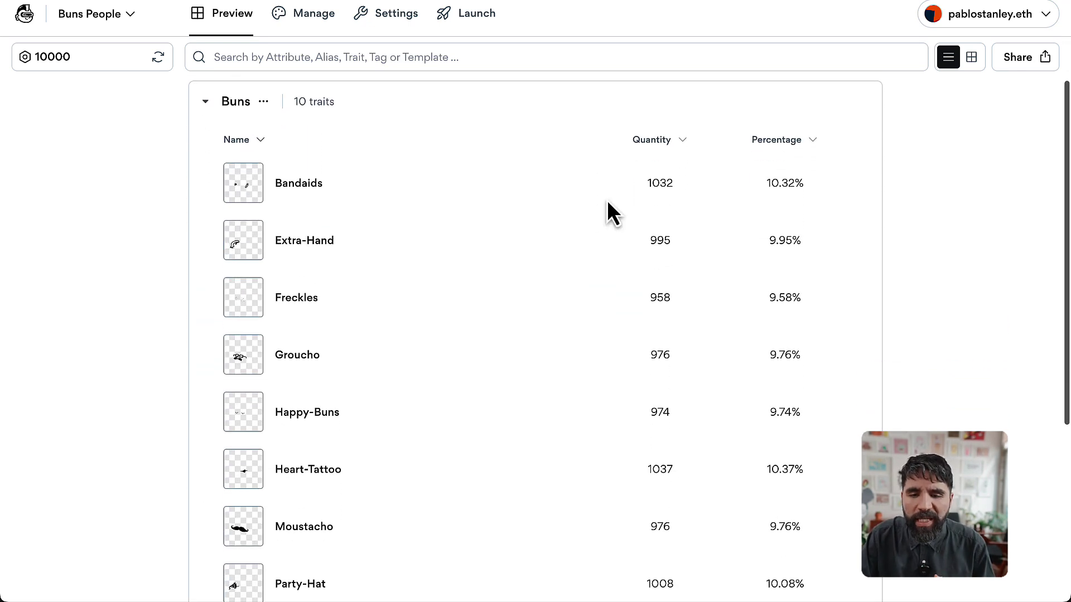
Sort the Buns traits by quantity, highest first, after trying other name and quantity orders
click(658, 143)
click(671, 141)
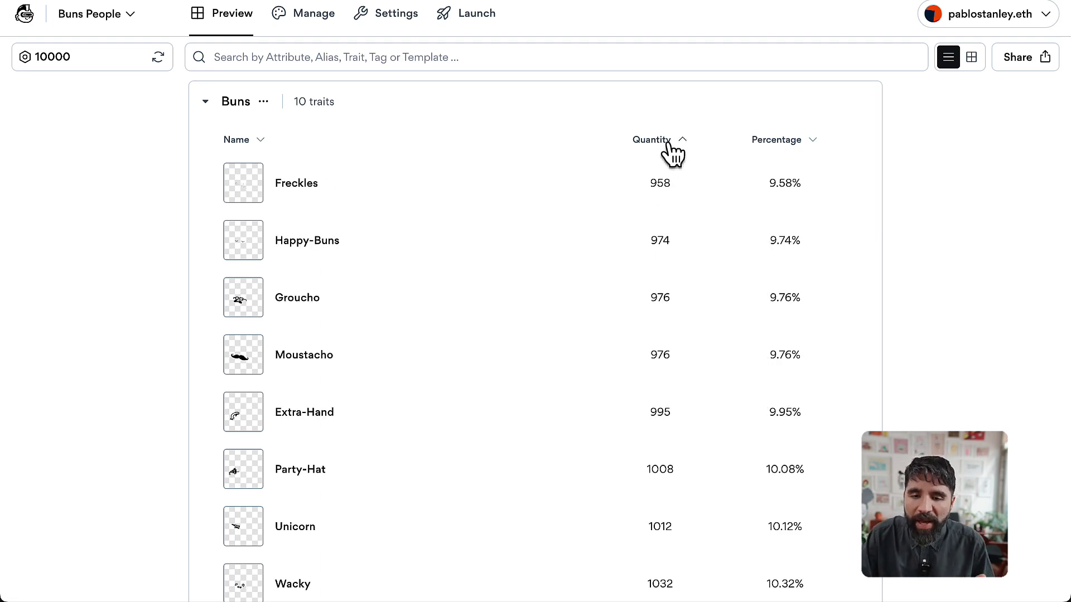
click(241, 140)
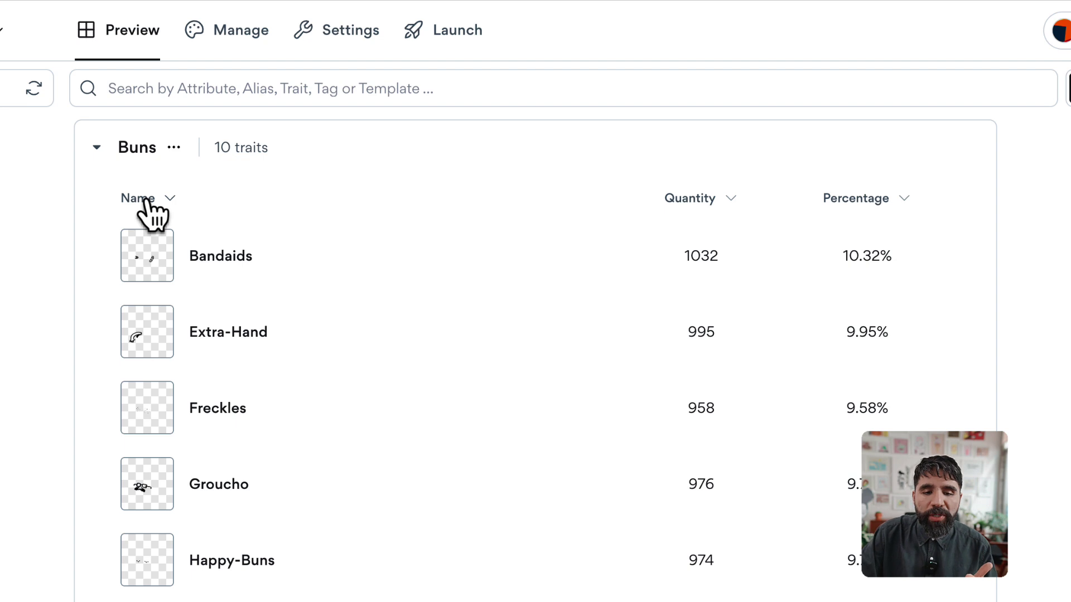
click(146, 201)
click(691, 202)
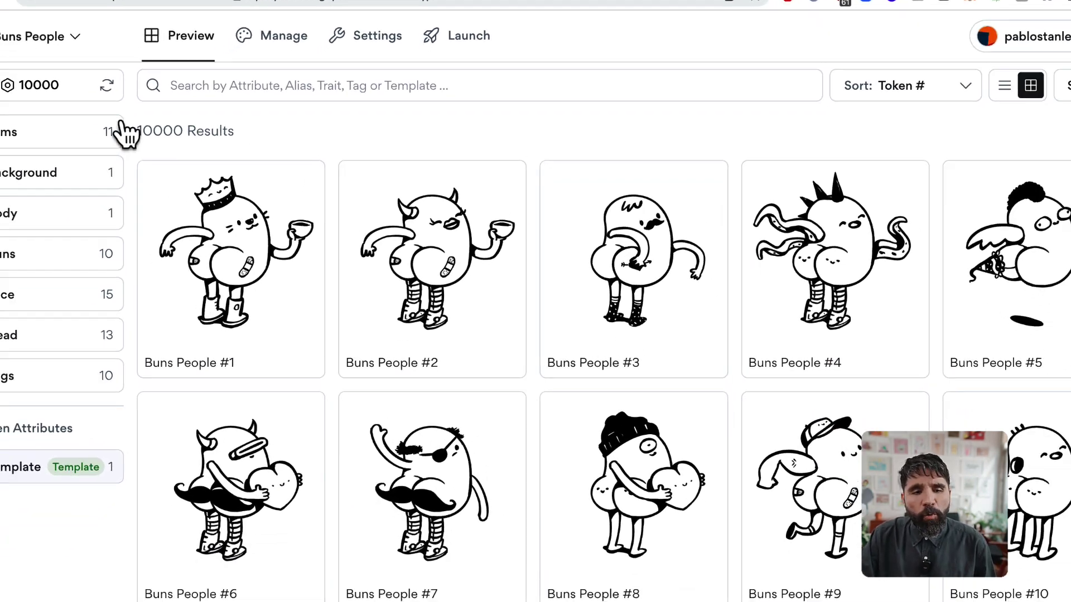
Hide the attribute filter sidebar, scroll the full token grid, then show the sidebar again
click(38, 66)
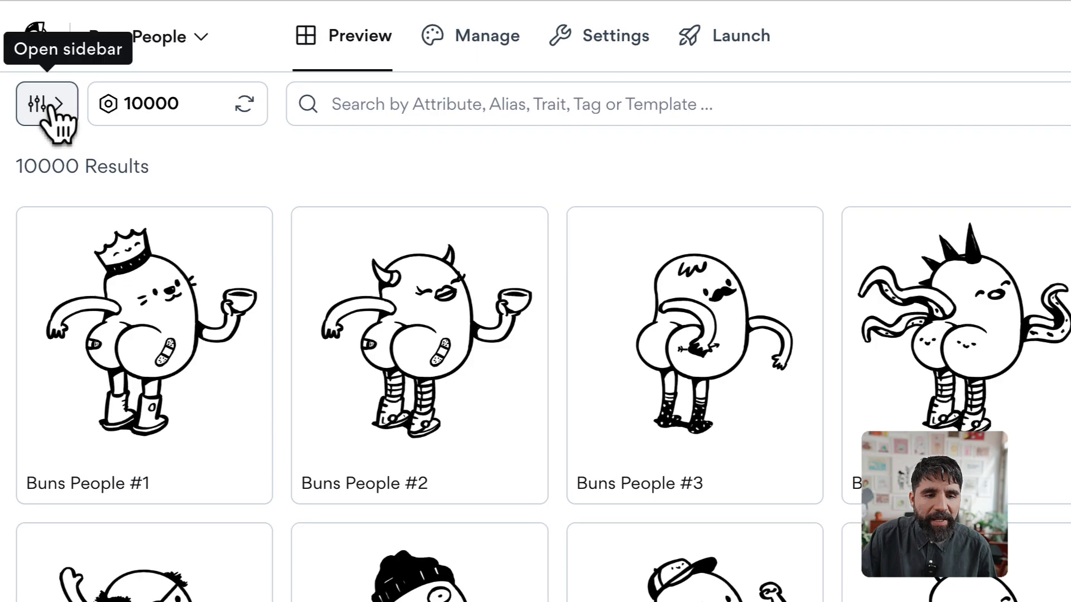
scroll(760, 406, down, 10)
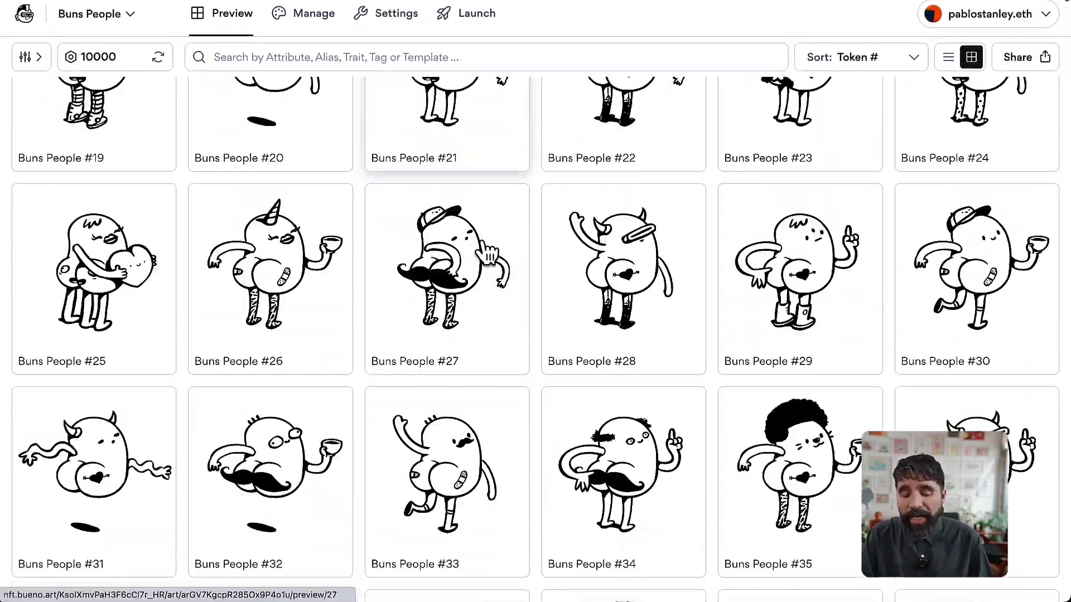
scroll(487, 254, down, 10)
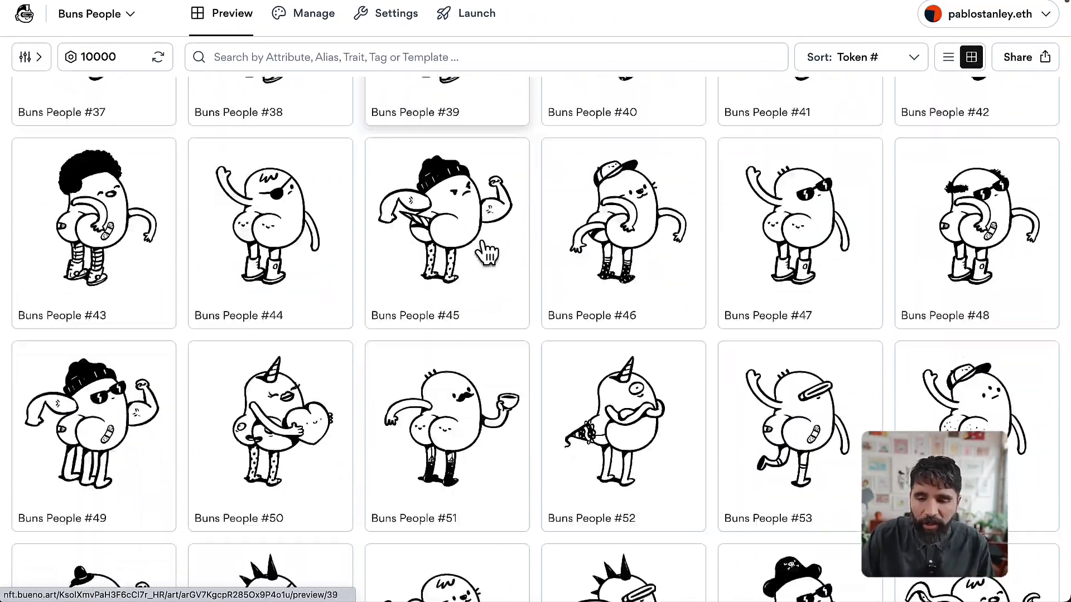
scroll(486, 254, up, 10)
click(38, 60)
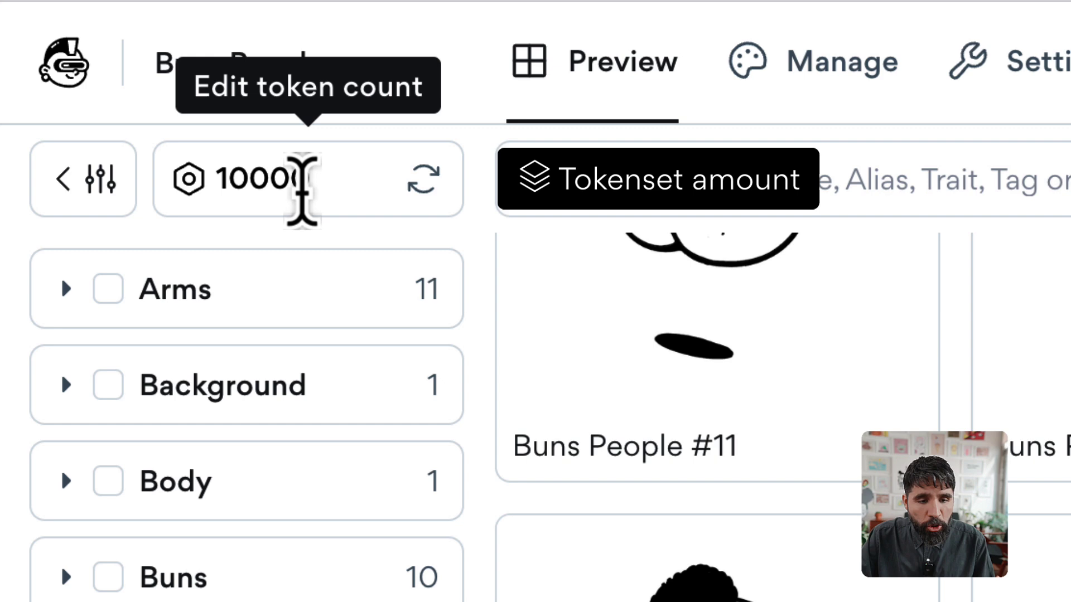
Set the preview token count to 666
click(342, 169)
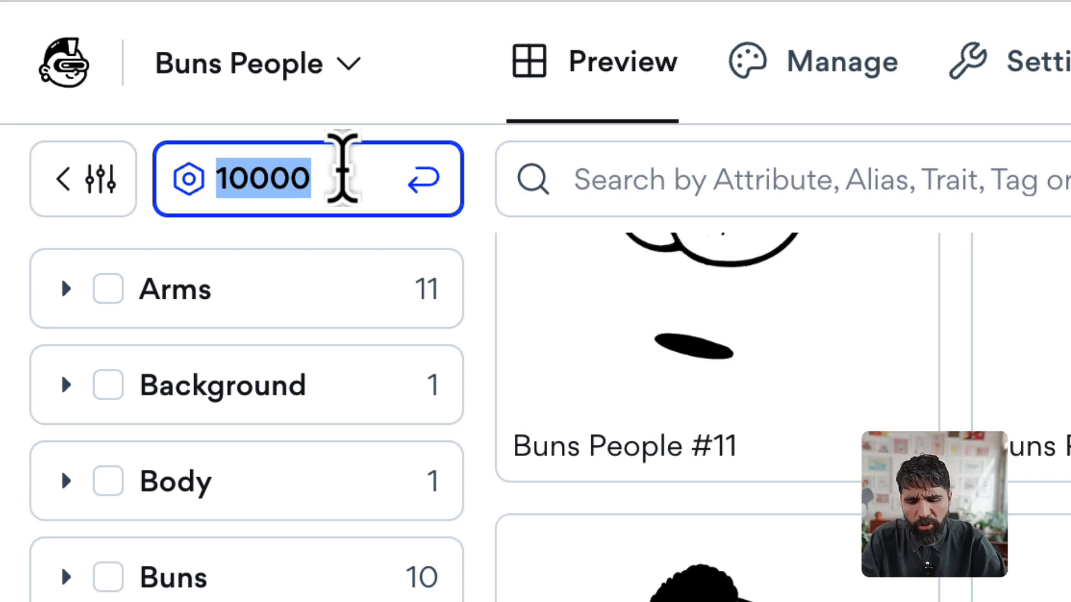
text(666)
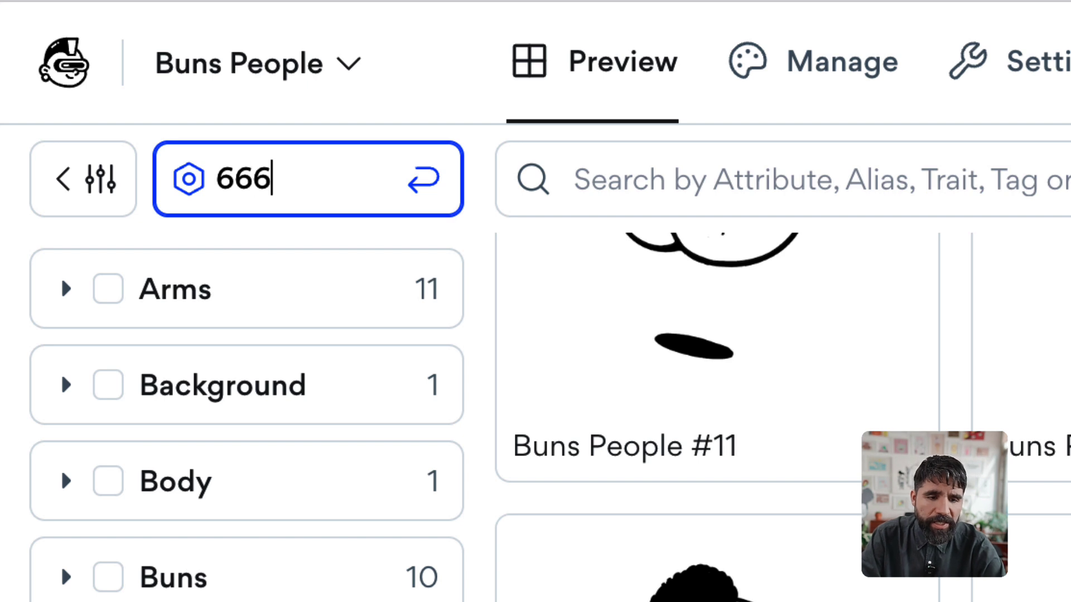
key(Return)
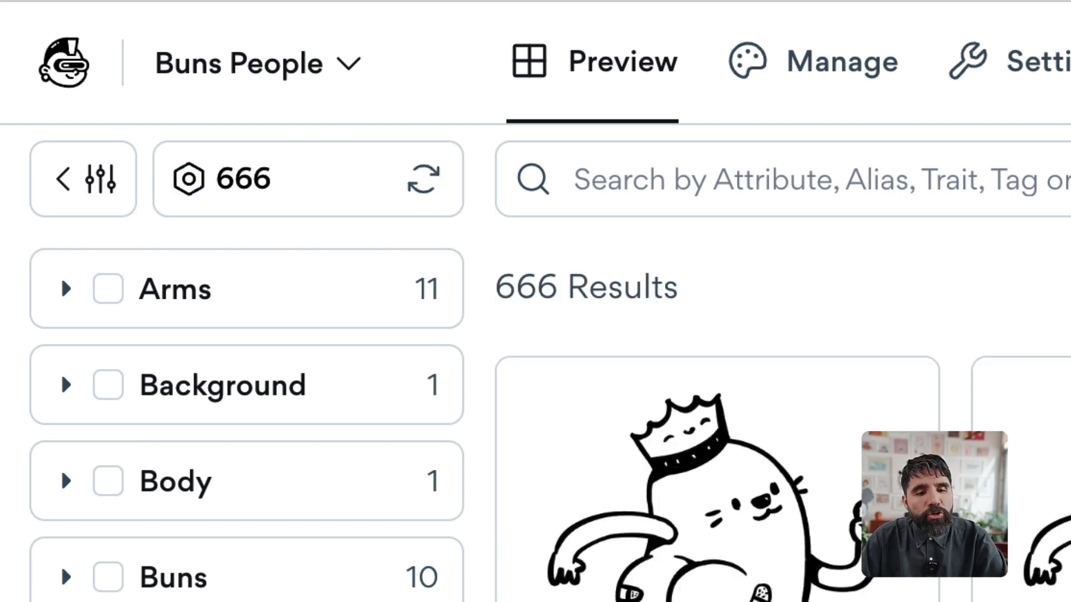
Regenerate the 666 preview tokens, confirming twice
click(424, 179)
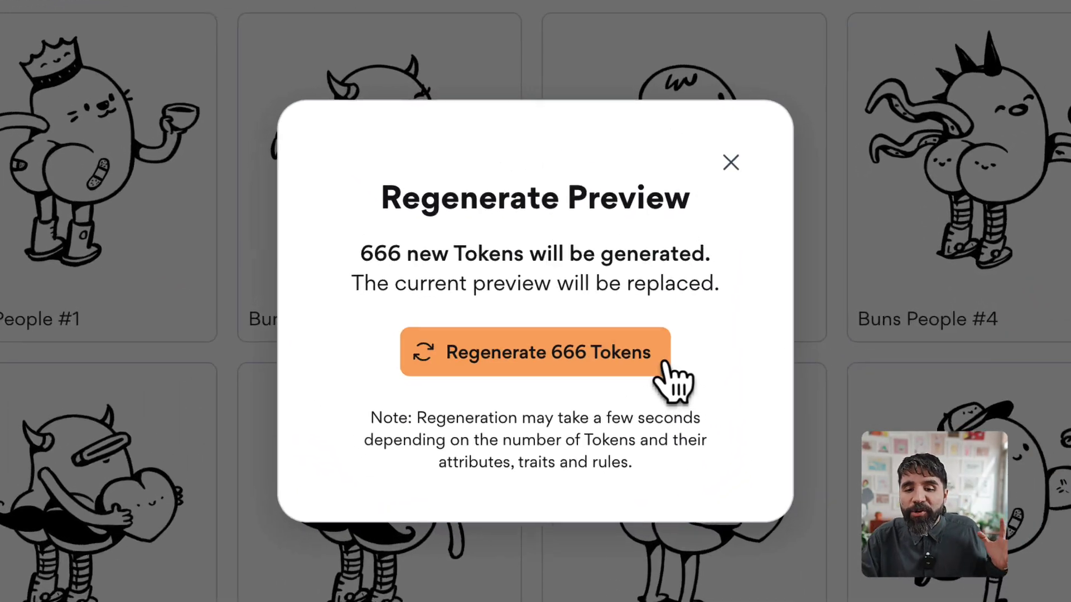
click(665, 363)
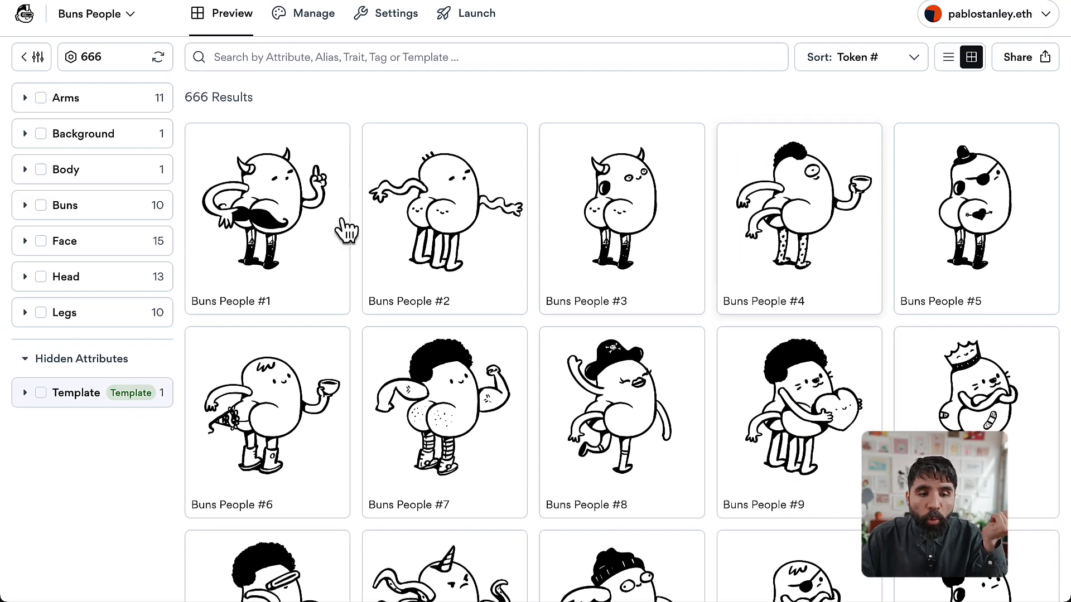
click(158, 57)
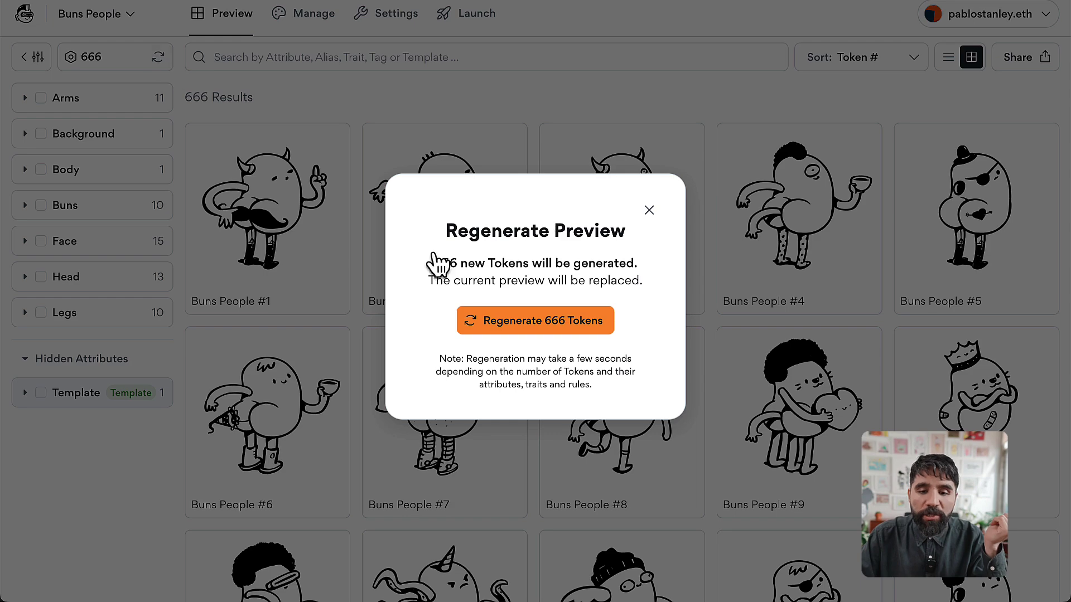
click(517, 323)
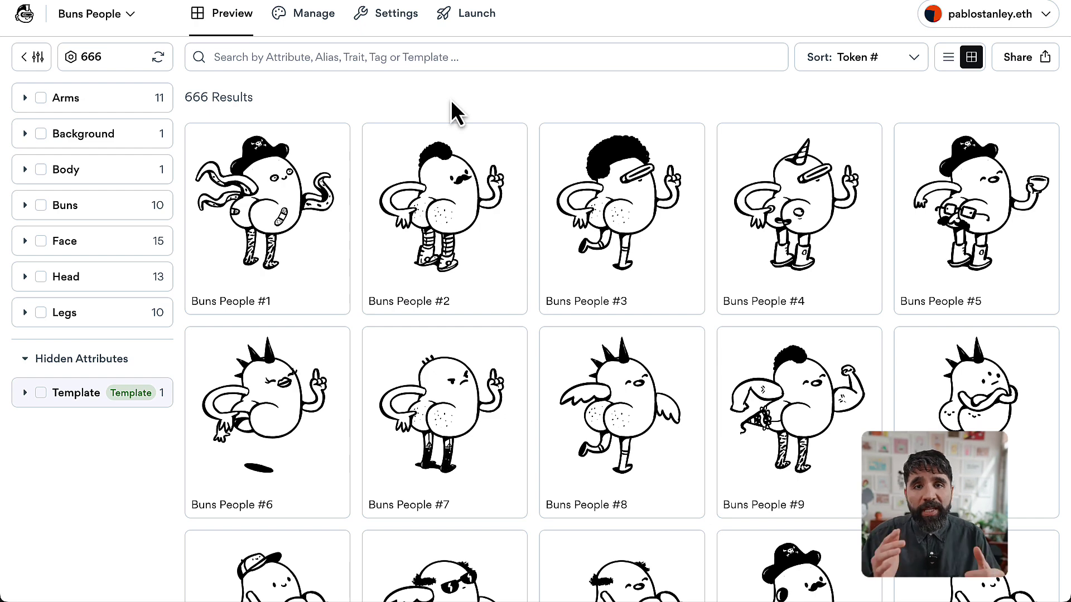
click(444, 241)
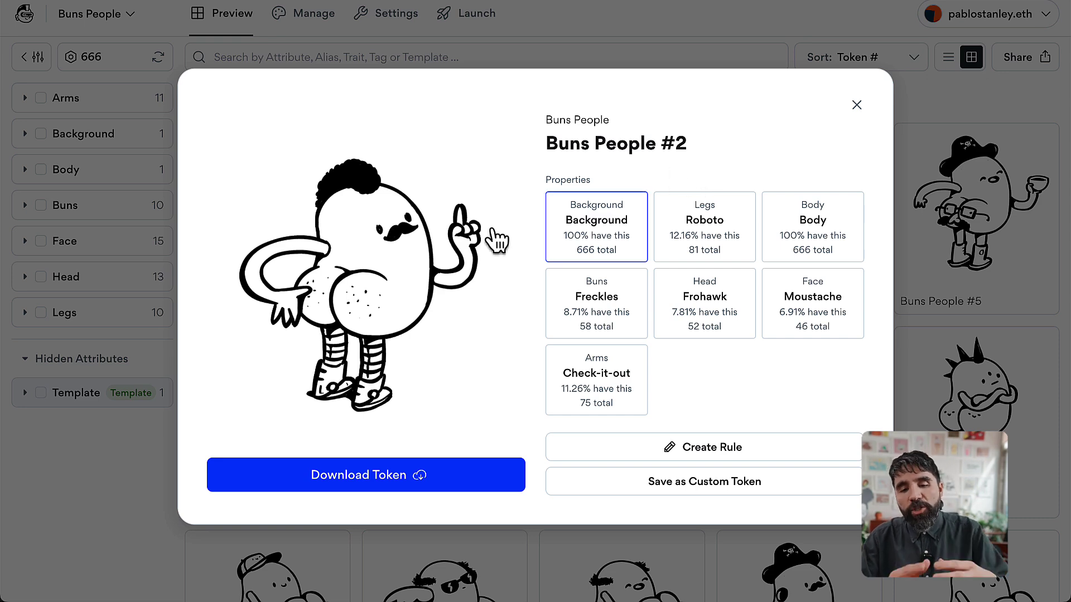
click(390, 307)
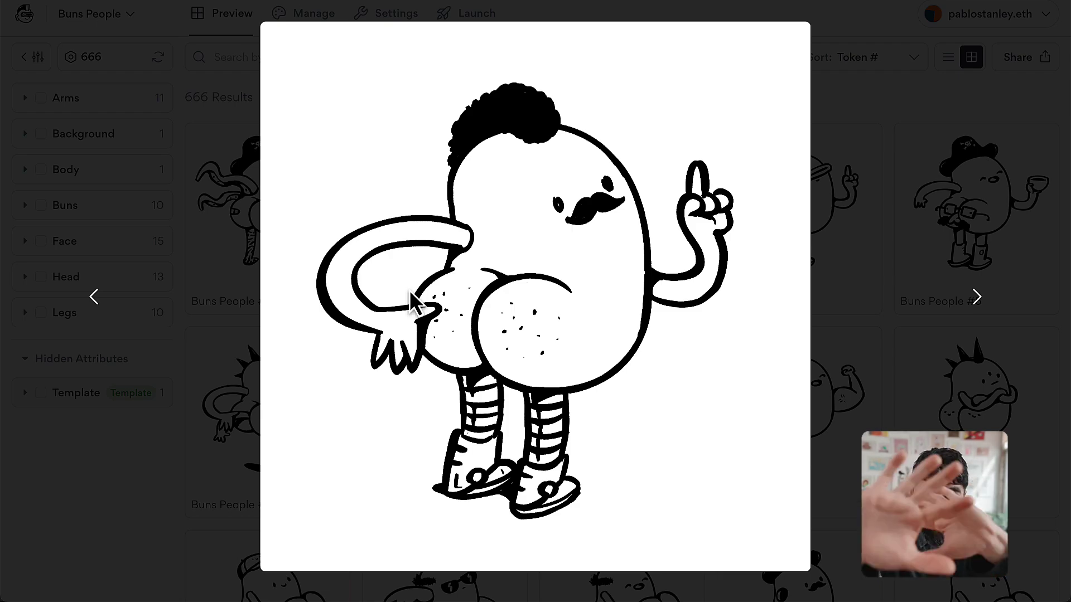
click(922, 103)
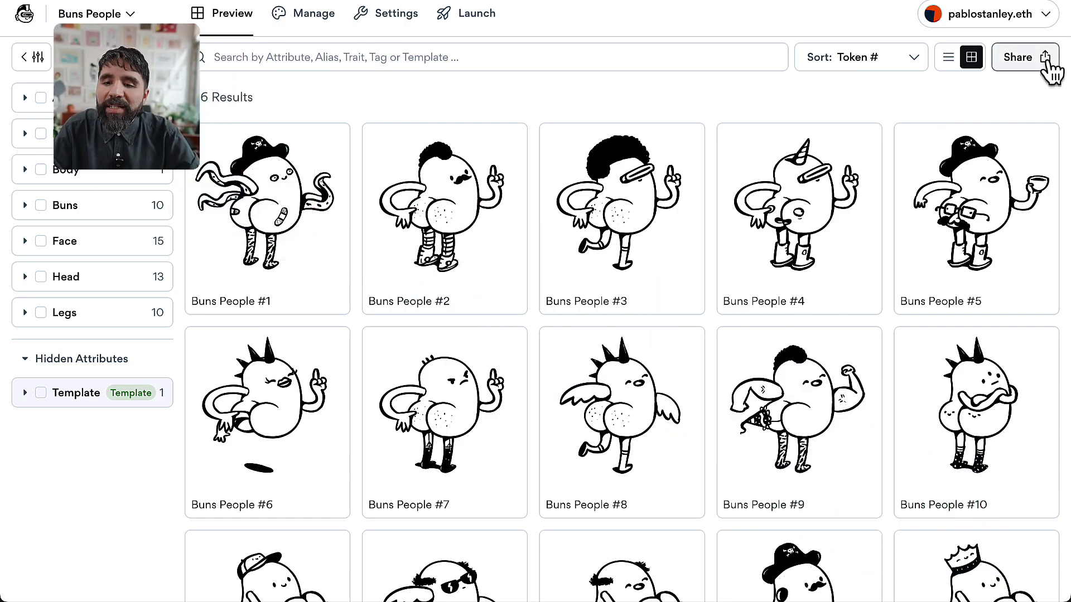
Enable the Preview Share Link under Share and copy the read-only URL
click(1047, 59)
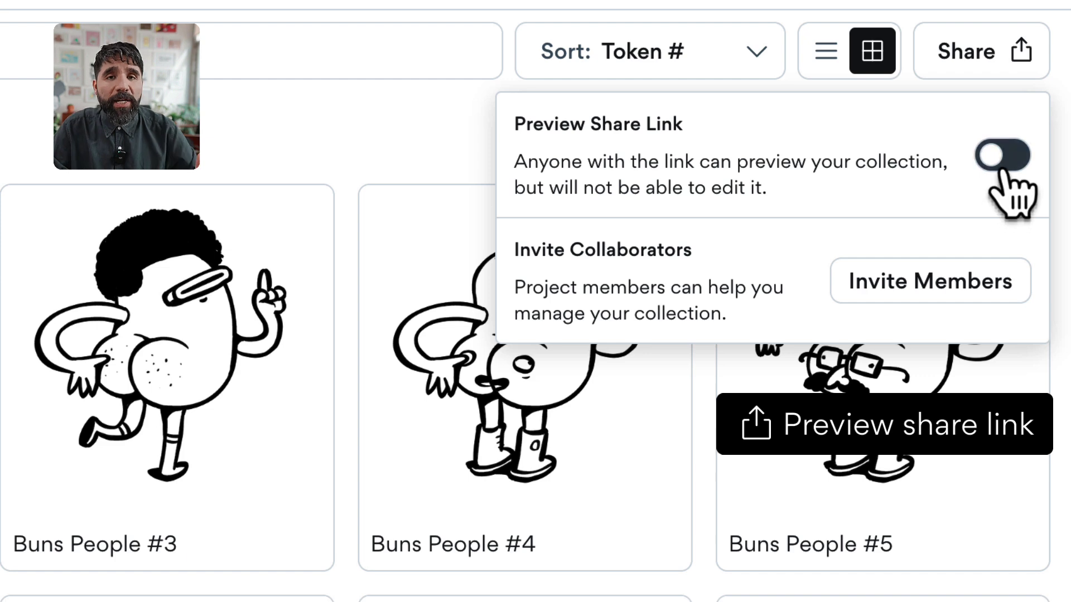
click(1004, 167)
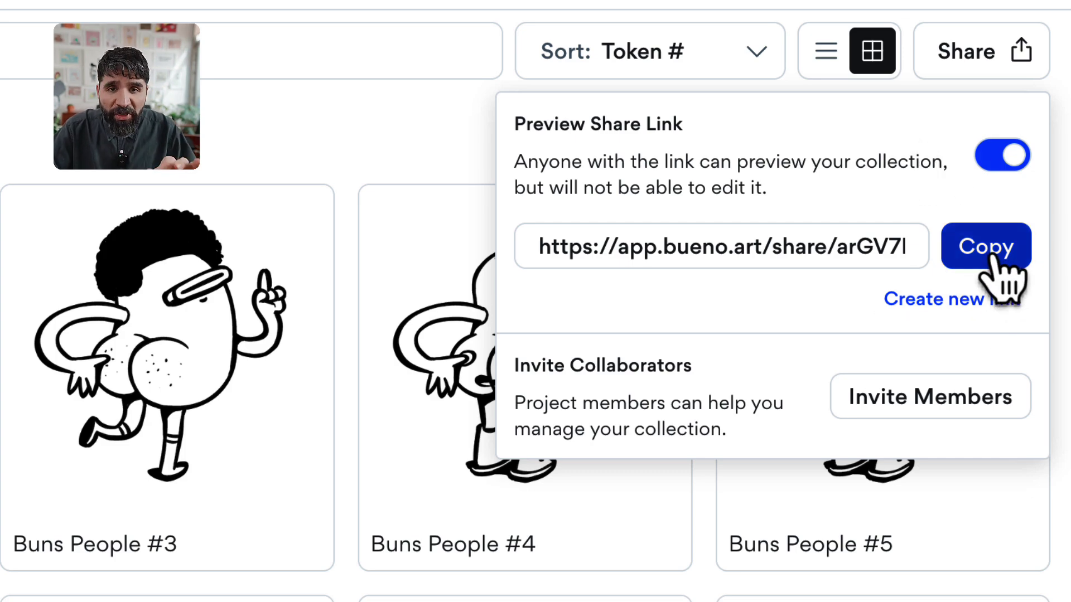
click(409, 43)
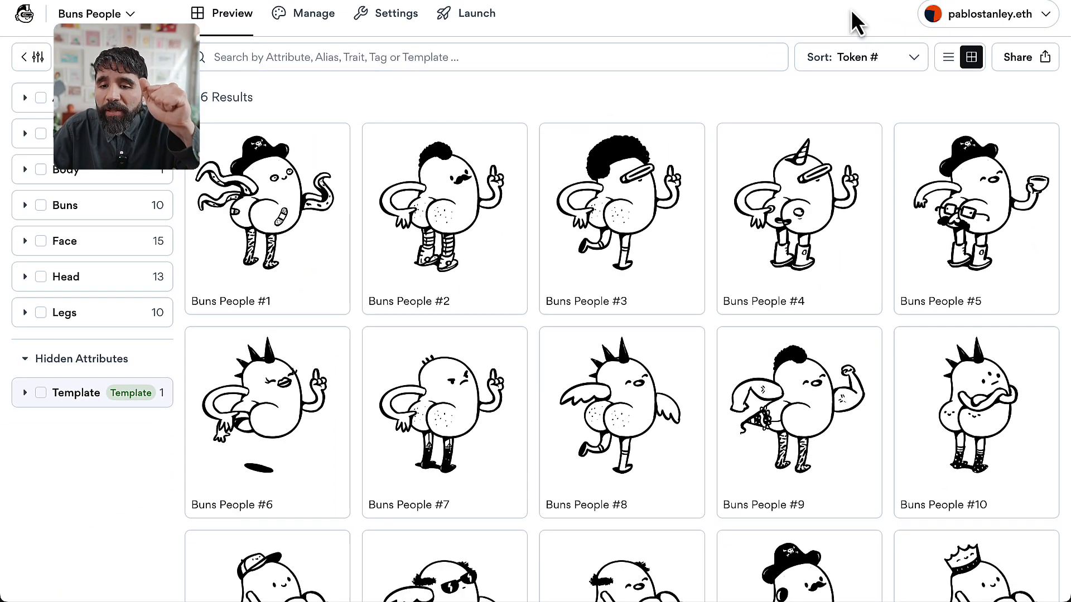
Order the Buns People grid by Rarity Score instead of token number
click(898, 59)
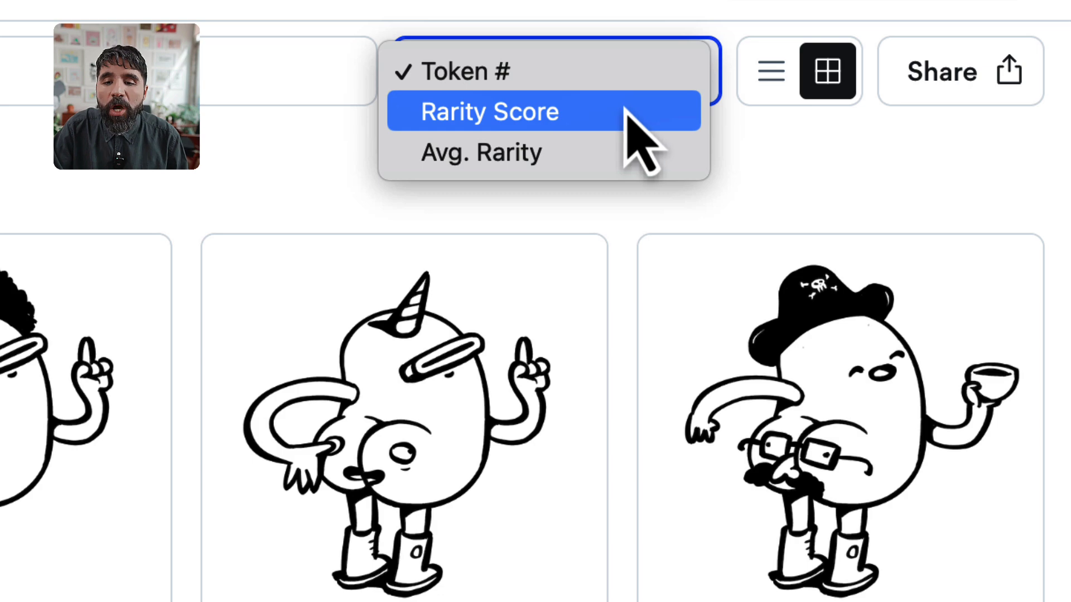
click(631, 114)
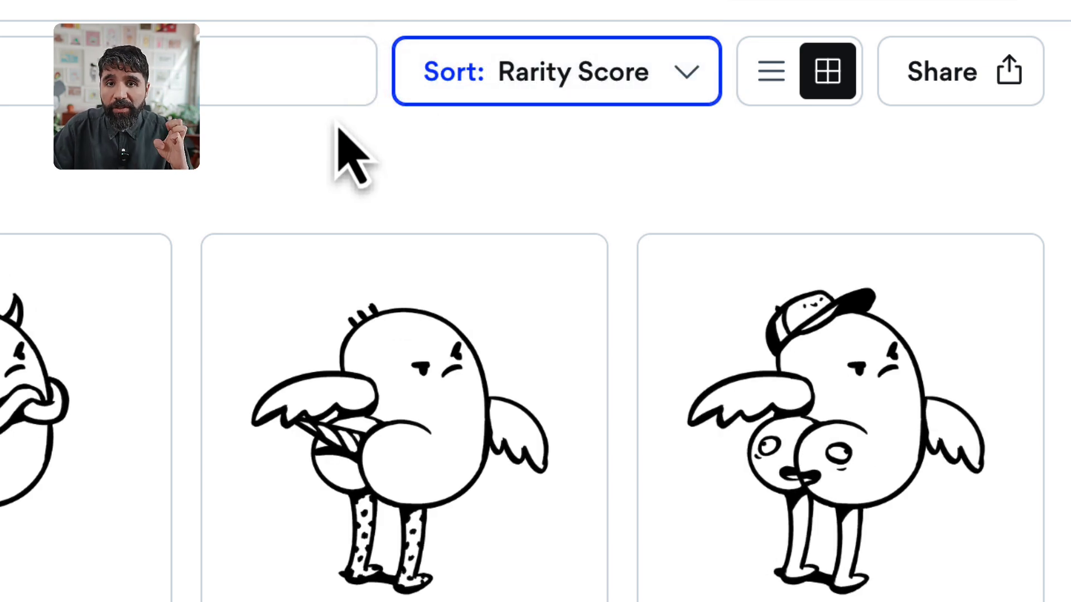